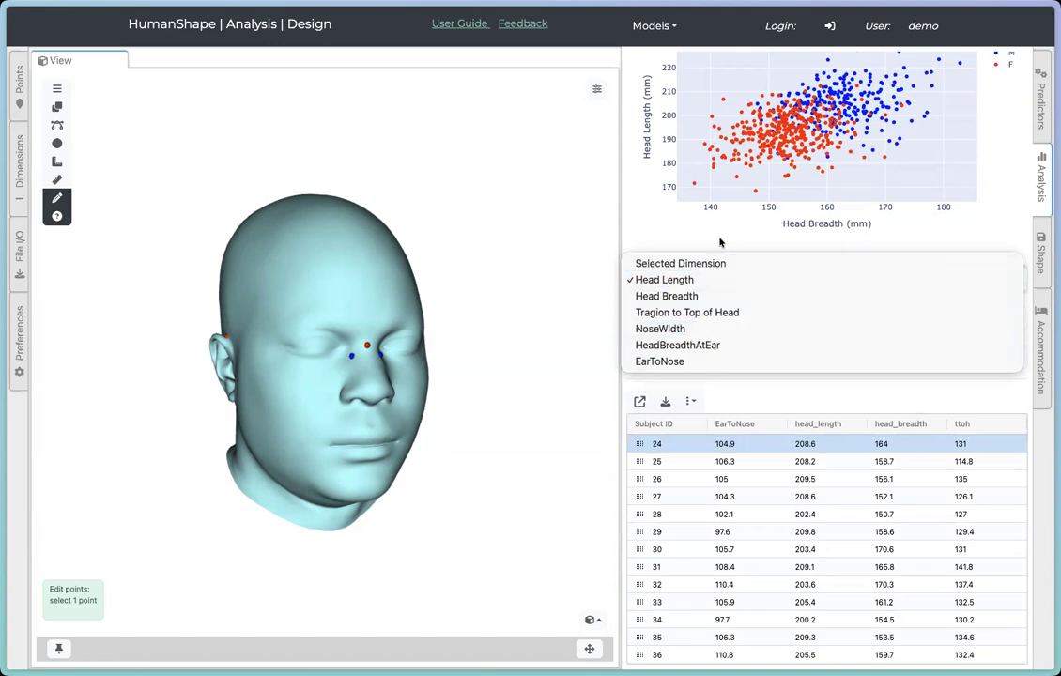
Step: Set the scatter plot's Y axis to EarToNose
{"action": "left_click", "coordinate": [634, 208]}
{"action": "left_click", "coordinate": [699, 279]}
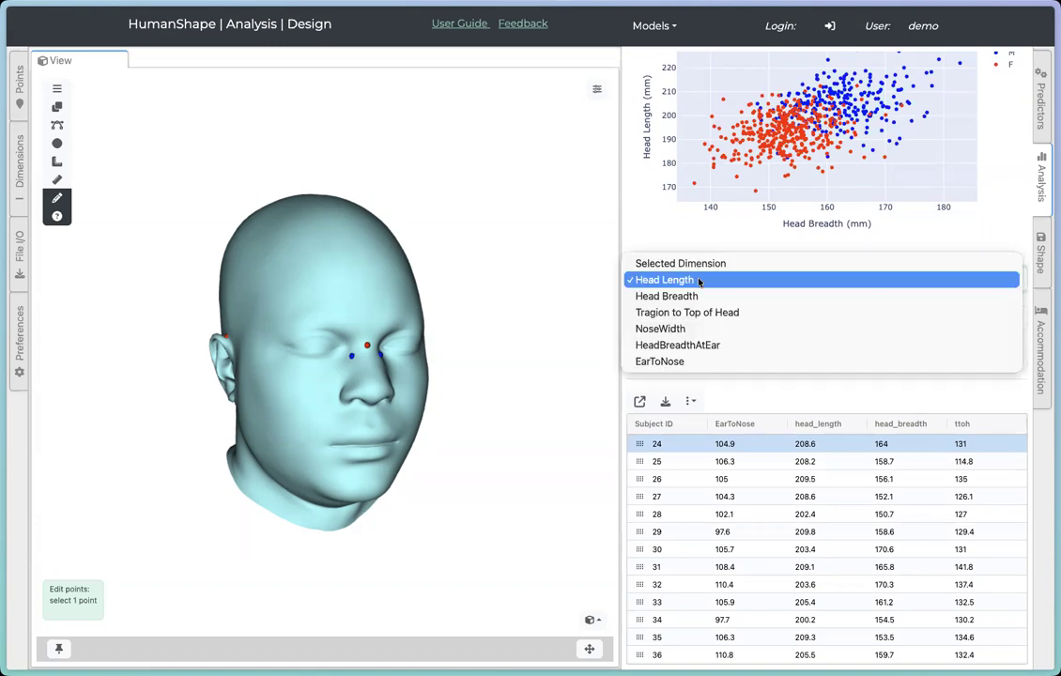
{"action": "left_click", "coordinate": [683, 362]}
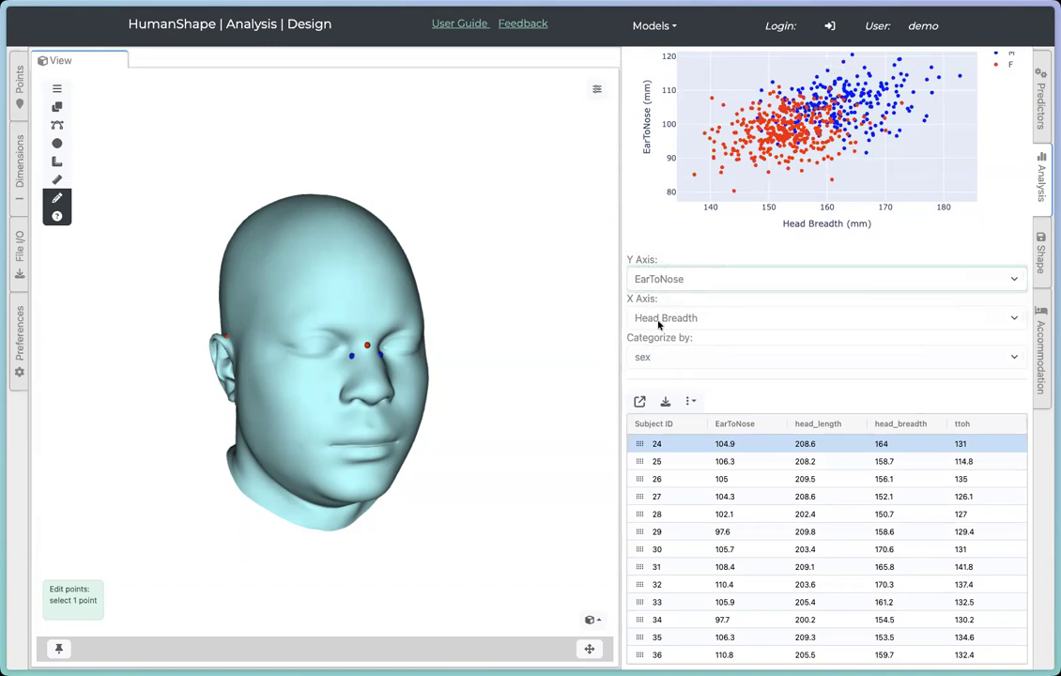
Step: Set the scatter plot's X axis to Head Length
{"action": "left_click", "coordinate": [660, 319]}
{"action": "left_click", "coordinate": [675, 302]}
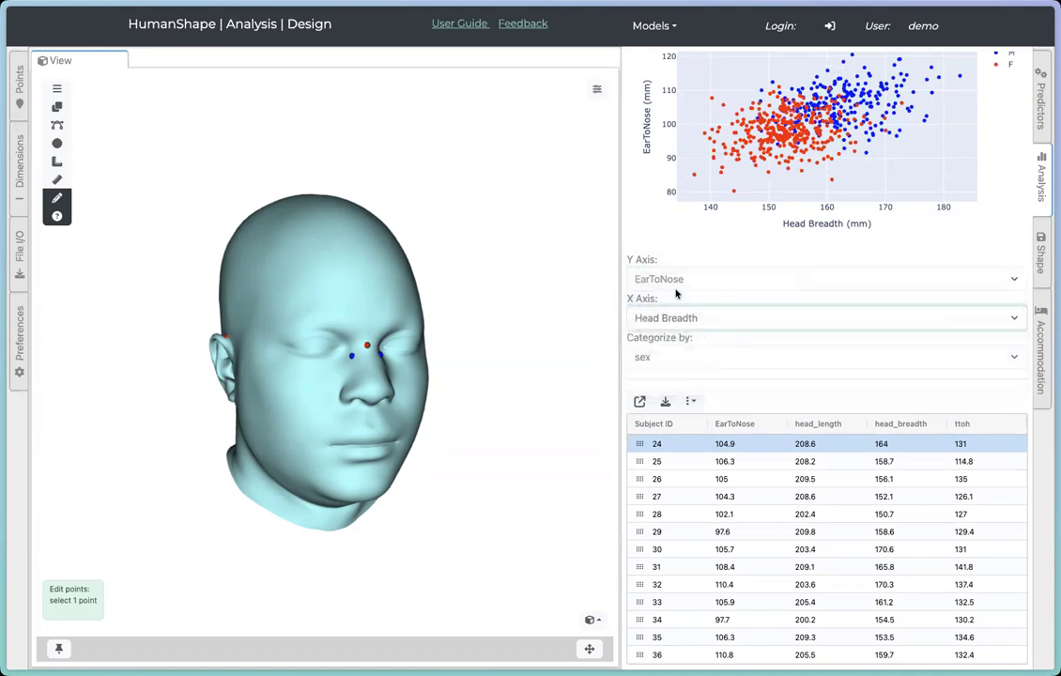
{"action": "scroll", "coordinate": [805, 239], "scroll_direction": "up", "scroll_amount": 3}
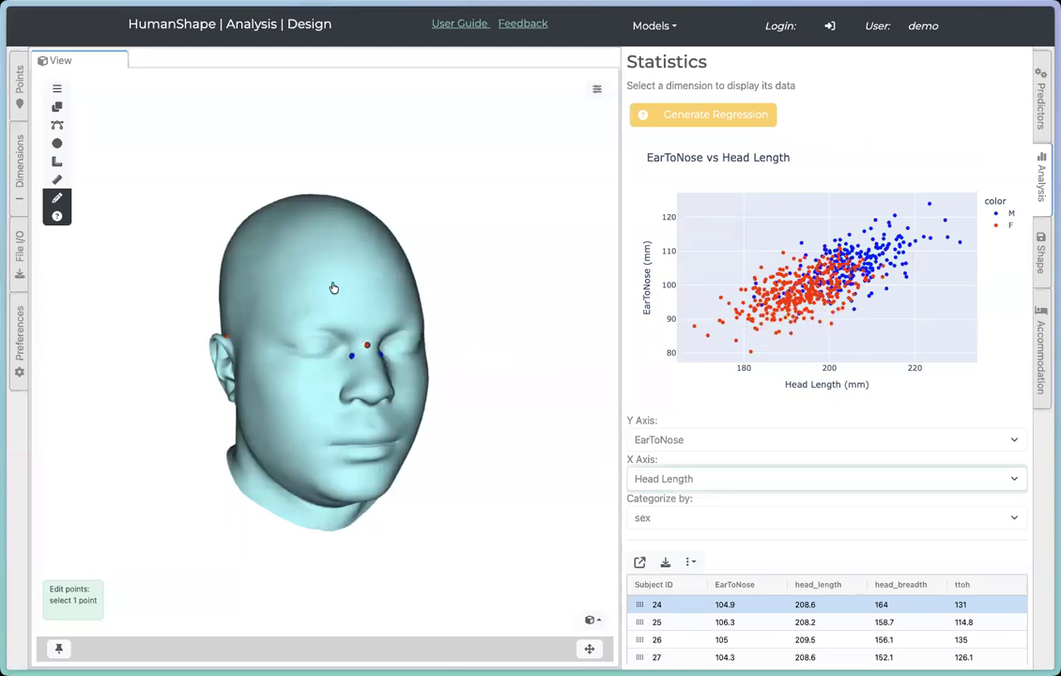
Step: Change the X axis to NoseWidth to plot EarToNose against nose width
{"action": "scroll", "coordinate": [550, 374], "scroll_direction": "up", "scroll_amount": 3}
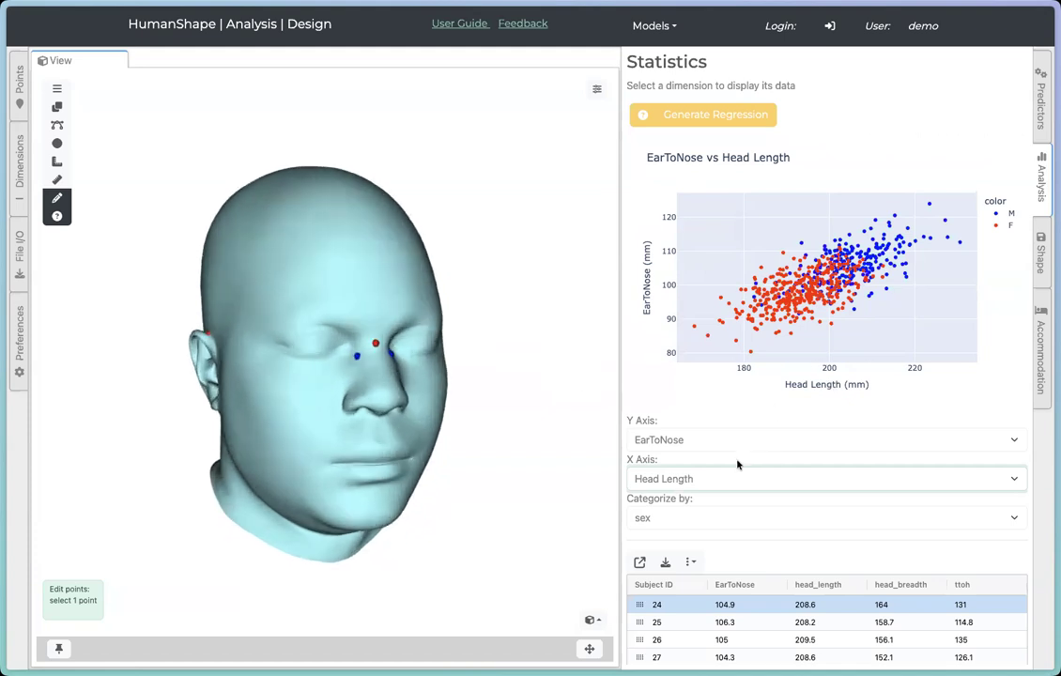
{"action": "left_click", "coordinate": [684, 481]}
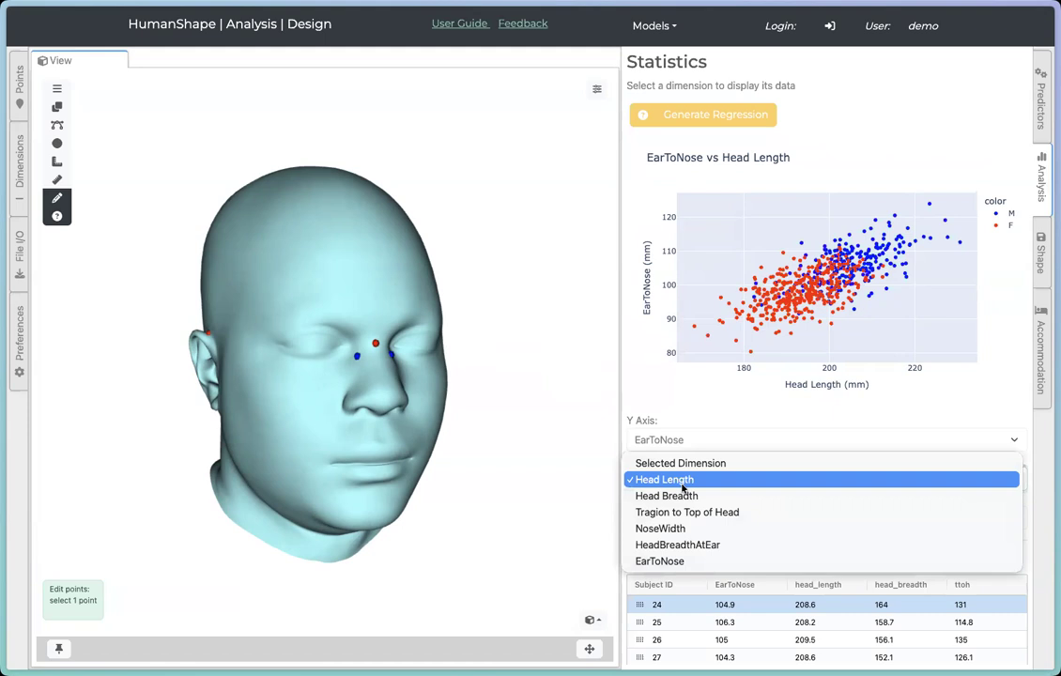
{"action": "left_click", "coordinate": [699, 529]}
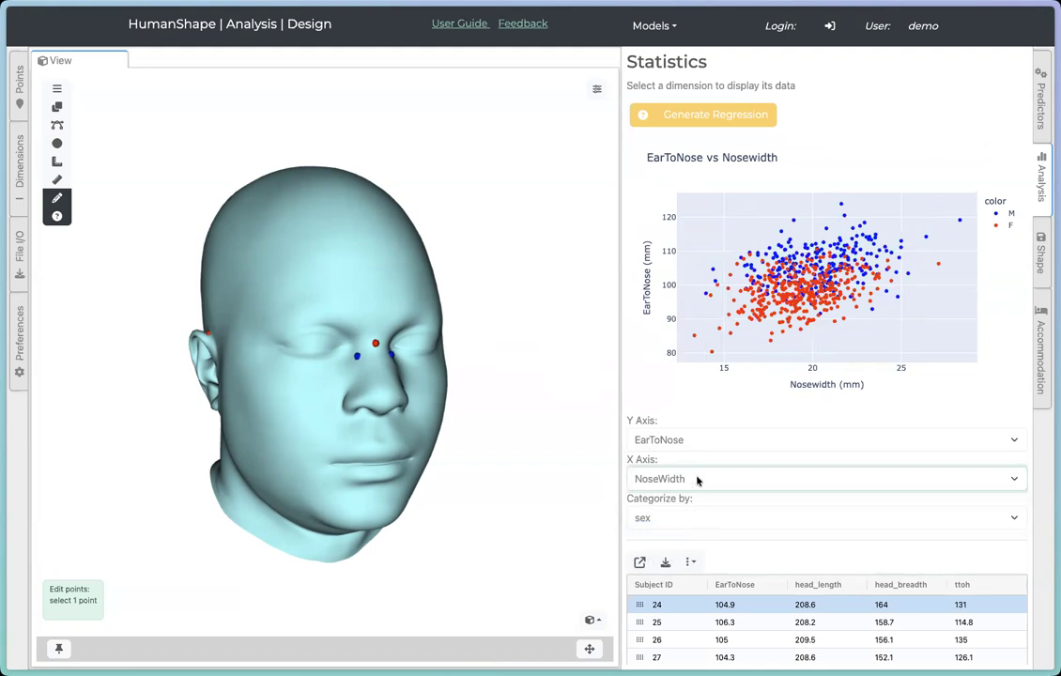
Step: Change the Y axis to HeadBreadthAtEar
{"action": "left_click", "coordinate": [696, 441]}
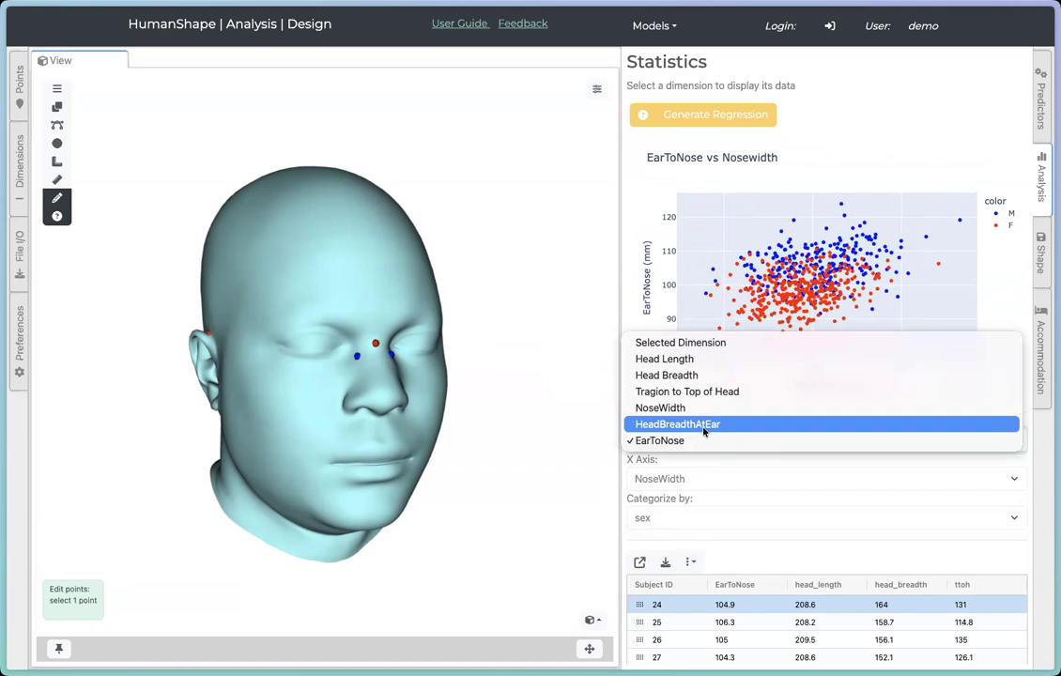
{"action": "left_click", "coordinate": [704, 428]}
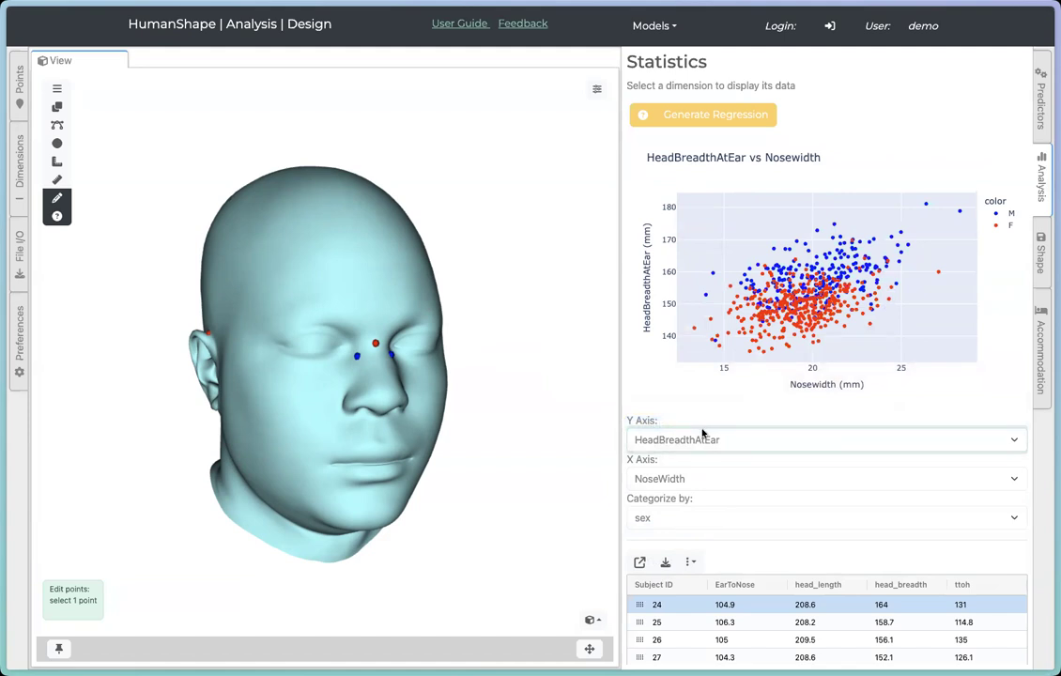
{"action": "scroll", "coordinate": [808, 384], "scroll_direction": "down", "scroll_amount": 3}
{"action": "scroll", "coordinate": [808, 385], "scroll_direction": "up", "scroll_amount": 3}
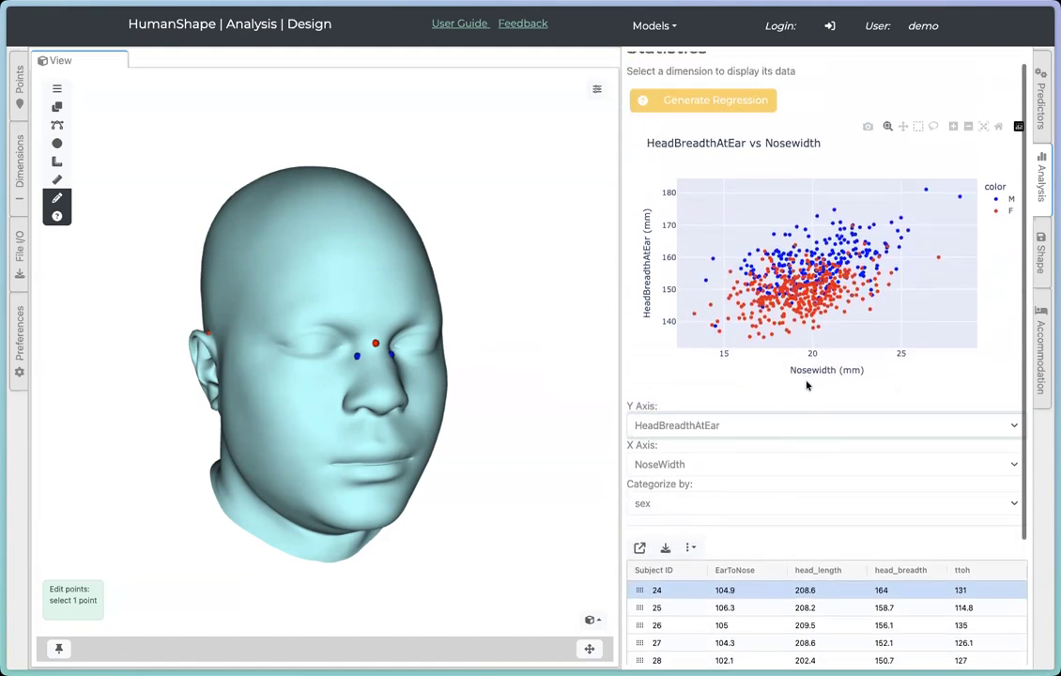
{"action": "scroll", "coordinate": [807, 384], "scroll_direction": "up", "scroll_amount": 1}
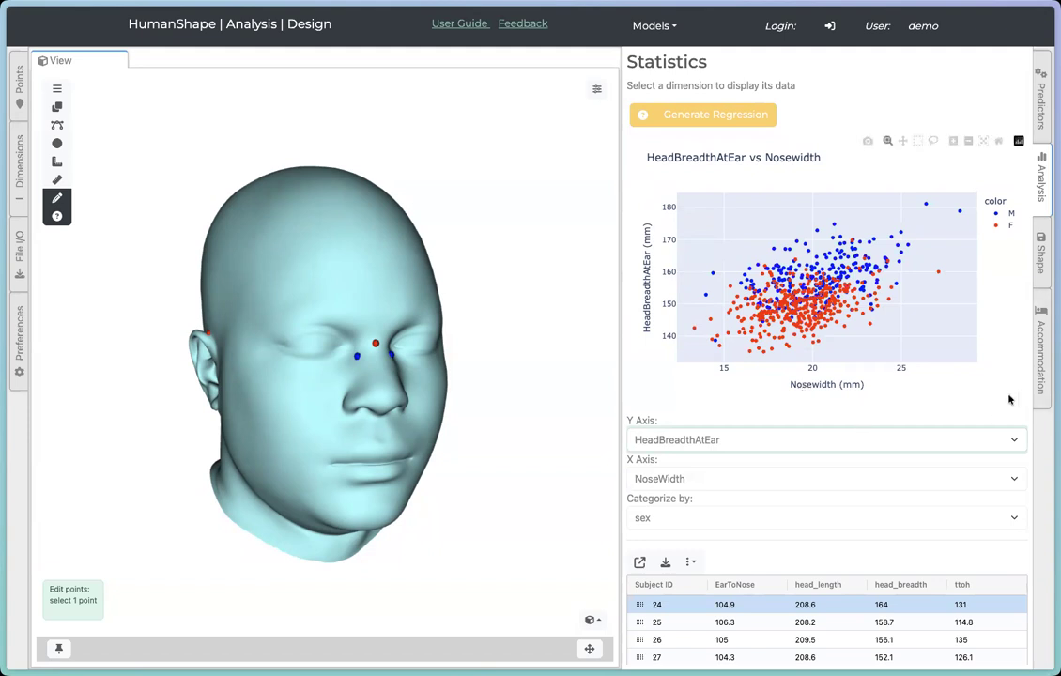
Step: Scroll through the subject data table to examine the measurement rows
{"action": "scroll", "coordinate": [1010, 399], "scroll_direction": "down", "scroll_amount": 5}
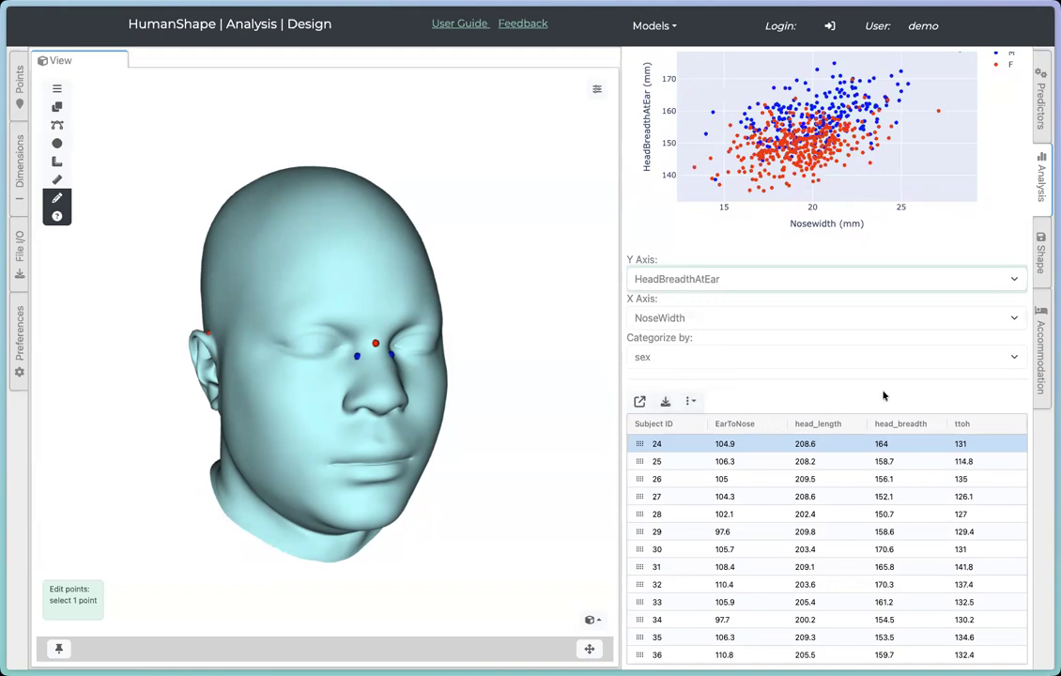
{"action": "left_click", "coordinate": [975, 496]}
{"action": "scroll", "coordinate": [988, 500], "scroll_direction": "down", "scroll_amount": 5}
{"action": "scroll", "coordinate": [992, 501], "scroll_direction": "down", "scroll_amount": 10}
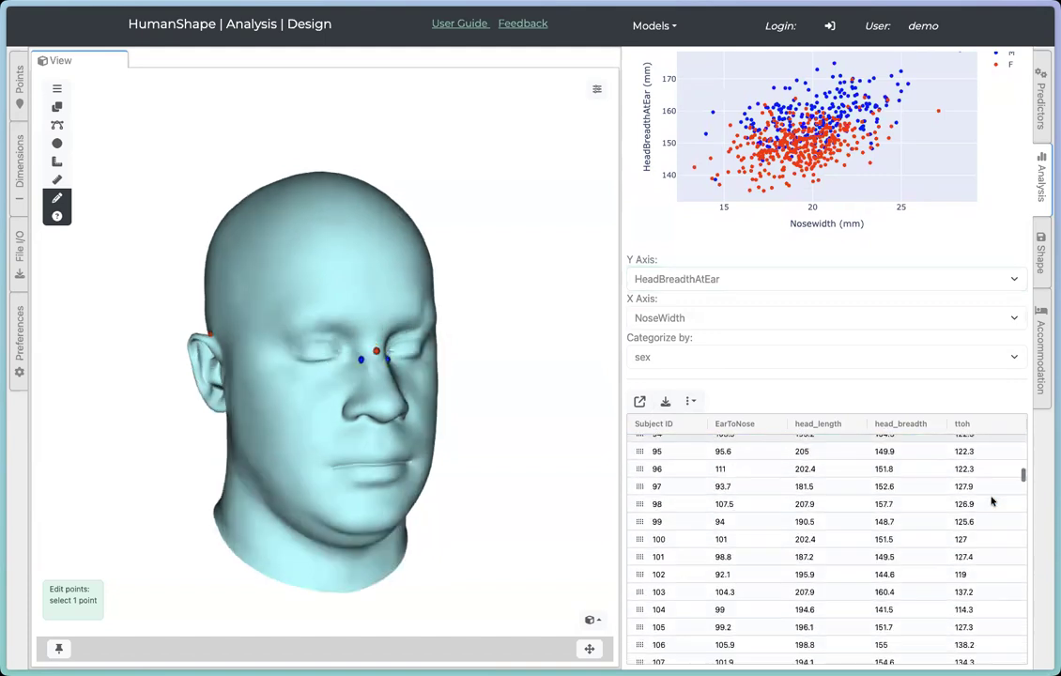
{"action": "left_click", "coordinate": [813, 554]}
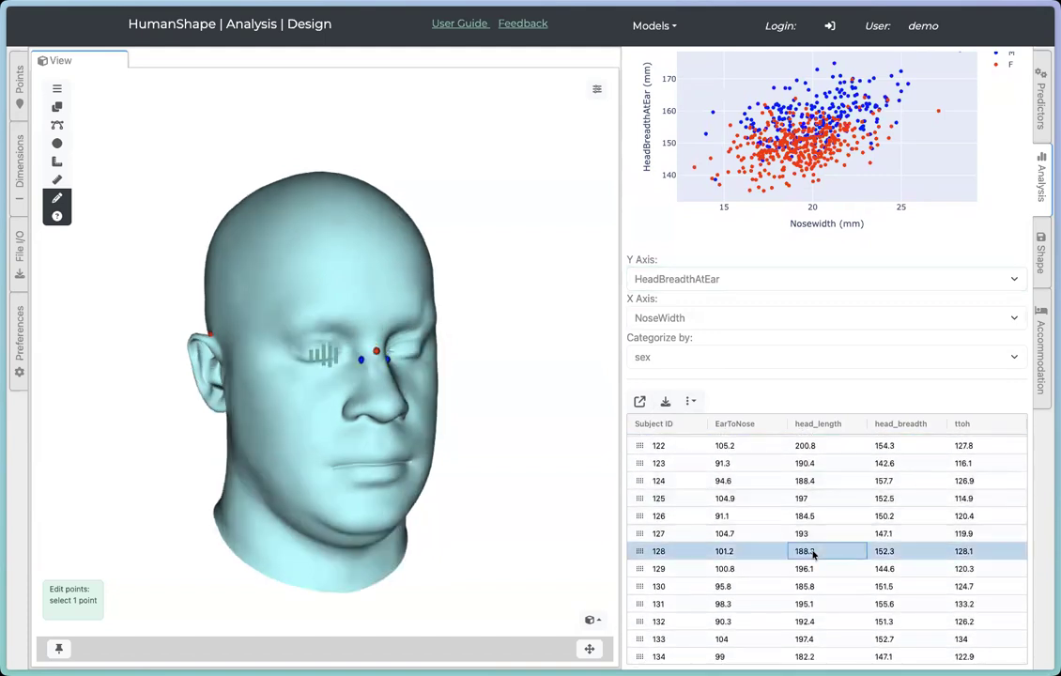
{"action": "scroll", "coordinate": [789, 488], "scroll_direction": "down", "scroll_amount": 6}
{"action": "scroll", "coordinate": [803, 489], "scroll_direction": "up", "scroll_amount": 20}
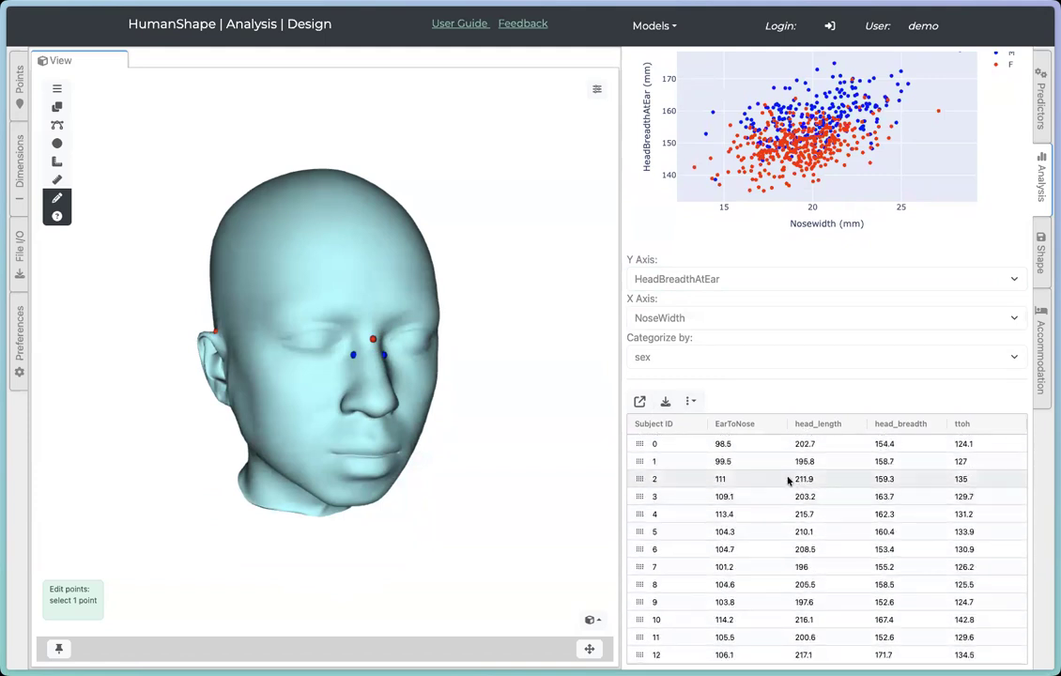
Step: Sort the table by EarToNose ascending and load subject 188's head shape, rotating it to a side view
{"action": "left_click", "coordinate": [738, 426]}
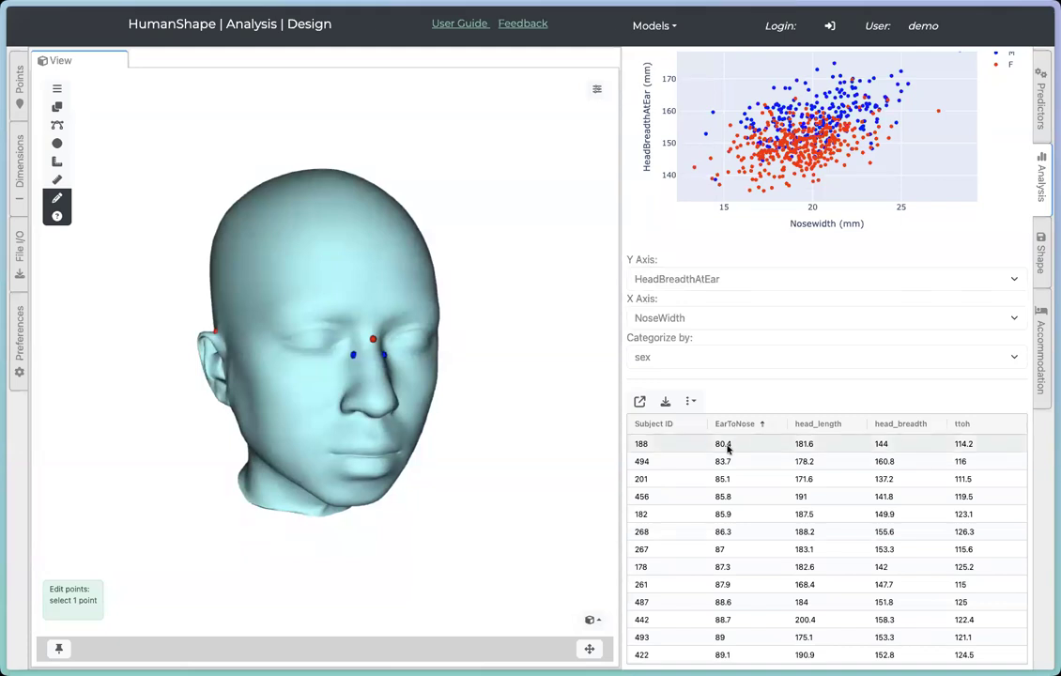
{"action": "left_click", "coordinate": [728, 446]}
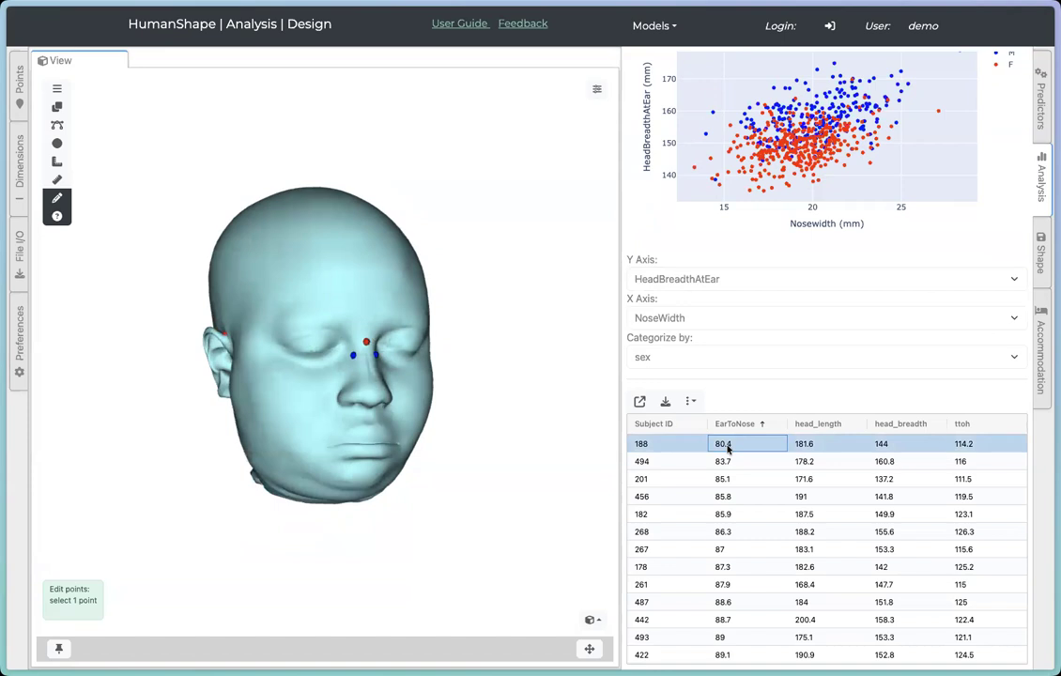
{"action": "left_click_drag", "start_coordinate": [334, 434], "coordinate": [512, 440]}
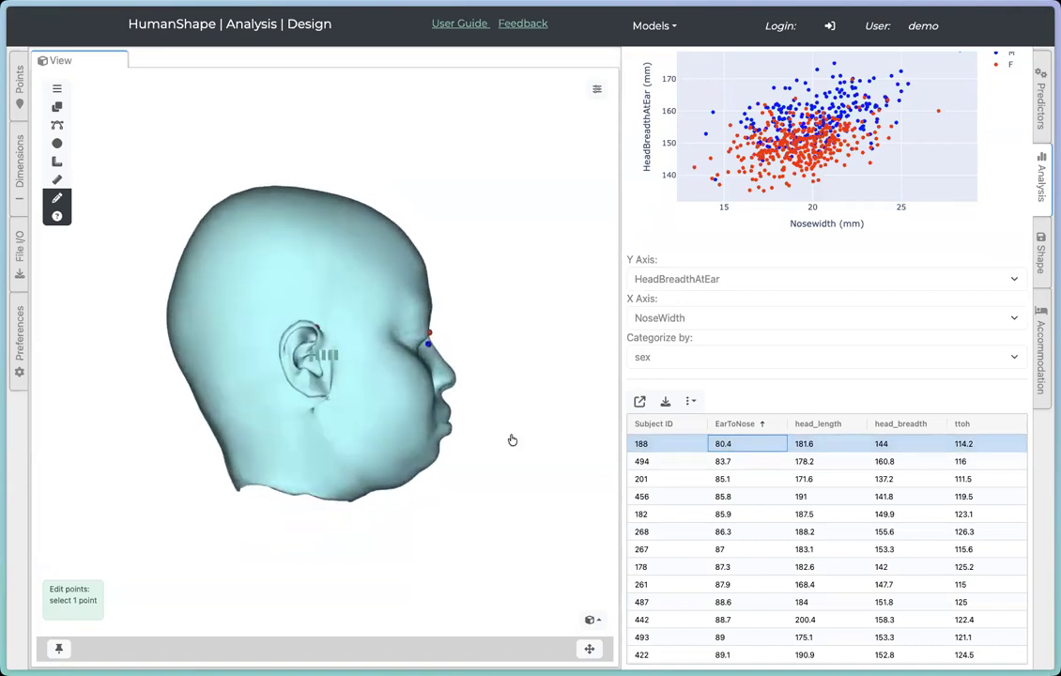
Step: Sort EarToNose descending and load subject 587's head shape for comparison
{"action": "left_click", "coordinate": [764, 427]}
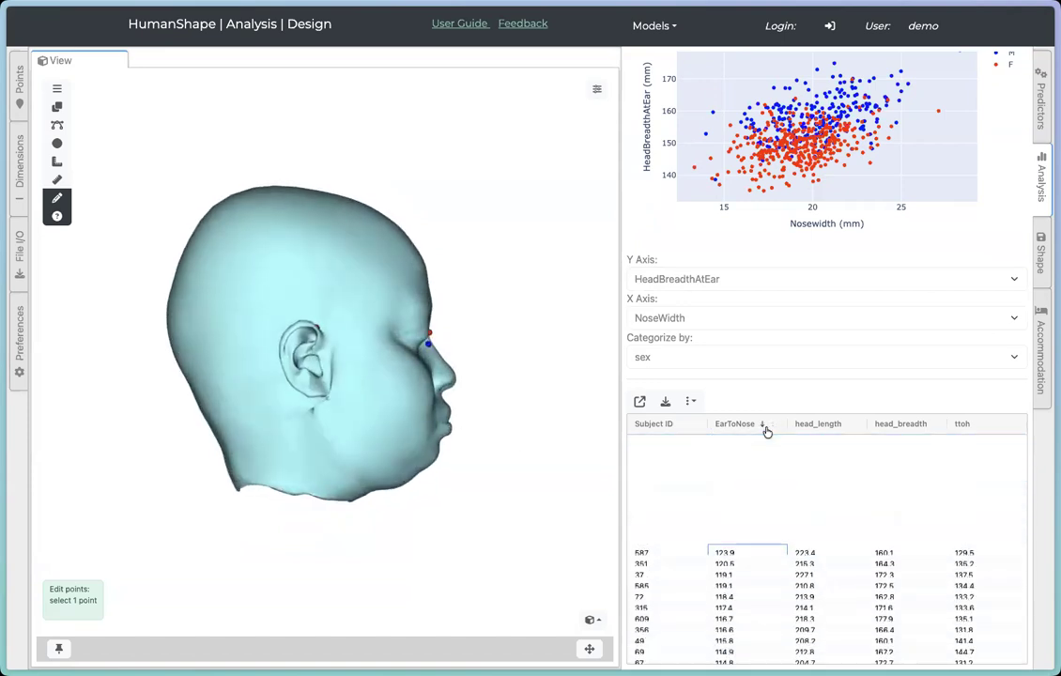
{"action": "left_click", "coordinate": [728, 447]}
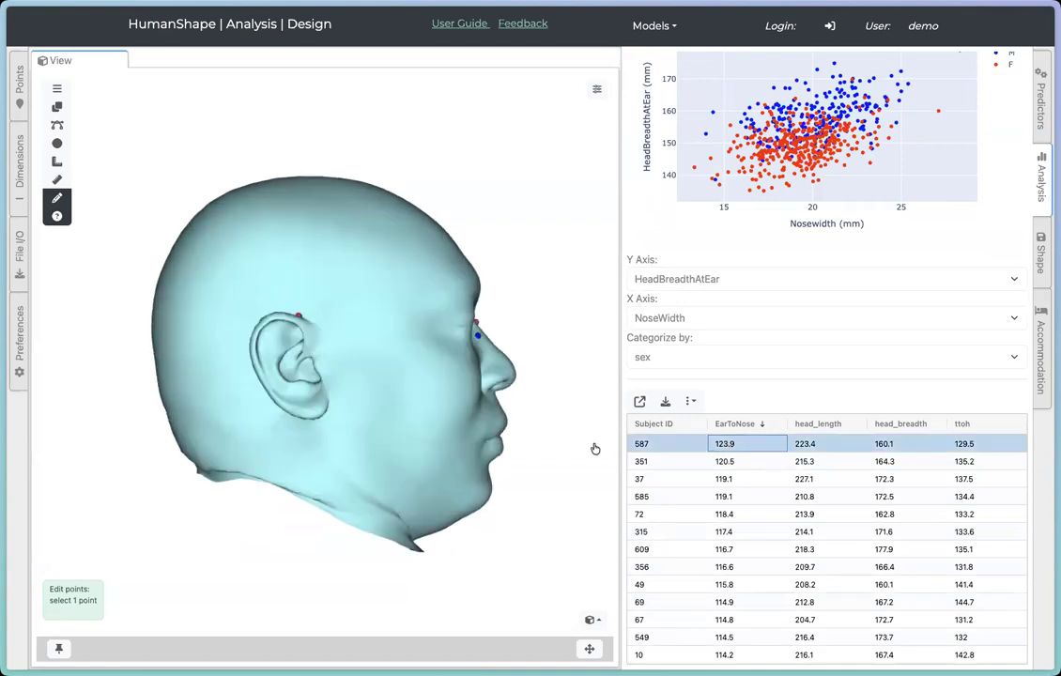
{"action": "left_click_drag", "start_coordinate": [526, 431], "coordinate": [422, 455]}
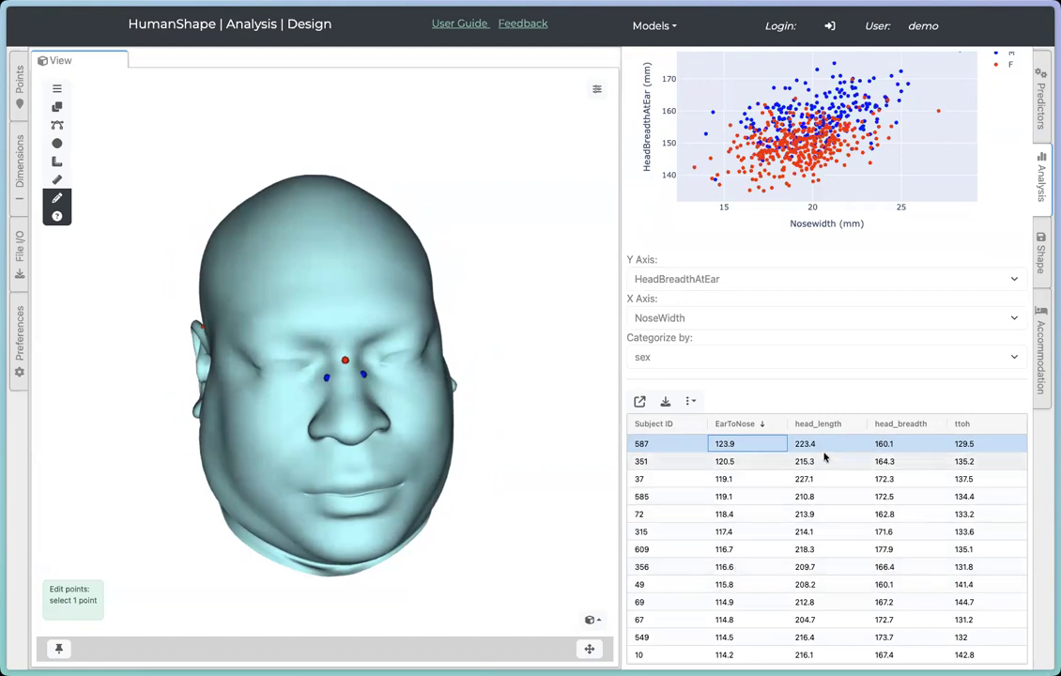
Step: Sort the table by head_length ascending and load subject 208's head shape, rotating it to a three-quarter view
{"action": "left_click", "coordinate": [831, 424]}
{"action": "left_click", "coordinate": [824, 601]}
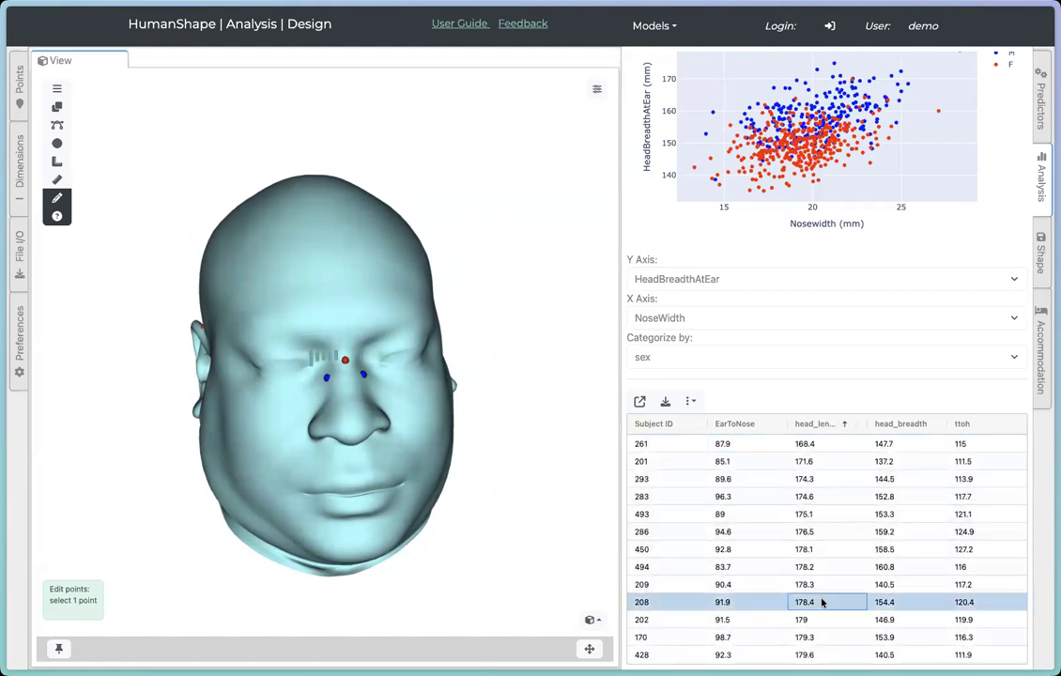
{"action": "scroll", "coordinate": [827, 592], "scroll_direction": "down", "scroll_amount": 2}
{"action": "left_click_drag", "start_coordinate": [350, 359], "coordinate": [433, 385]}
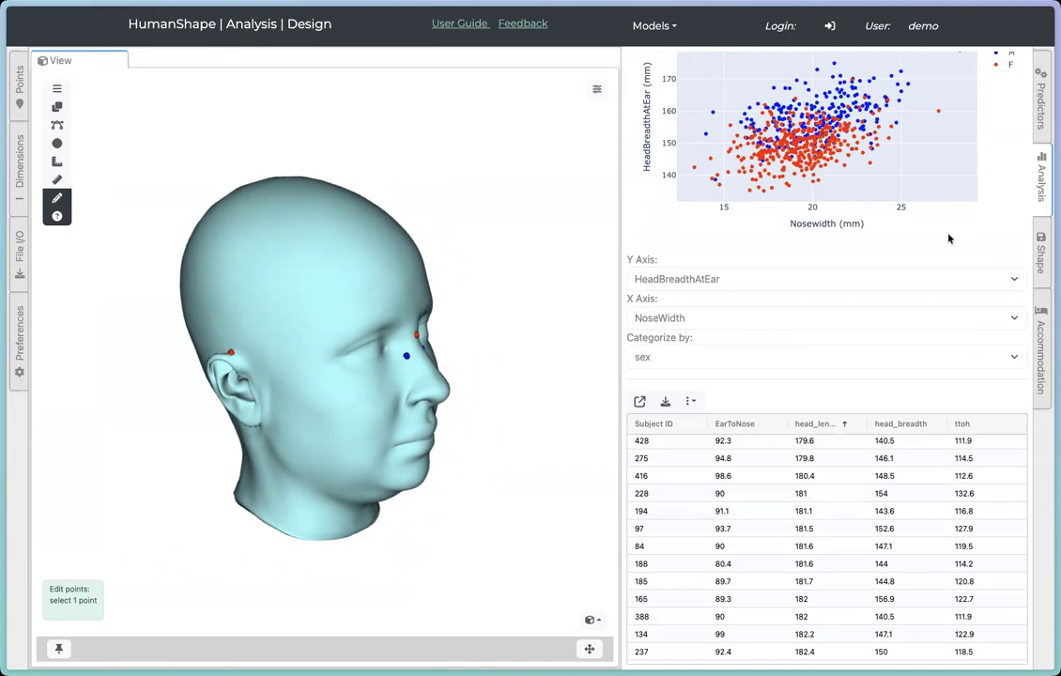
Step: Add a new dimension point at the outer corner of the eye on the head model
{"action": "scroll", "coordinate": [949, 238], "scroll_direction": "up", "scroll_amount": 3}
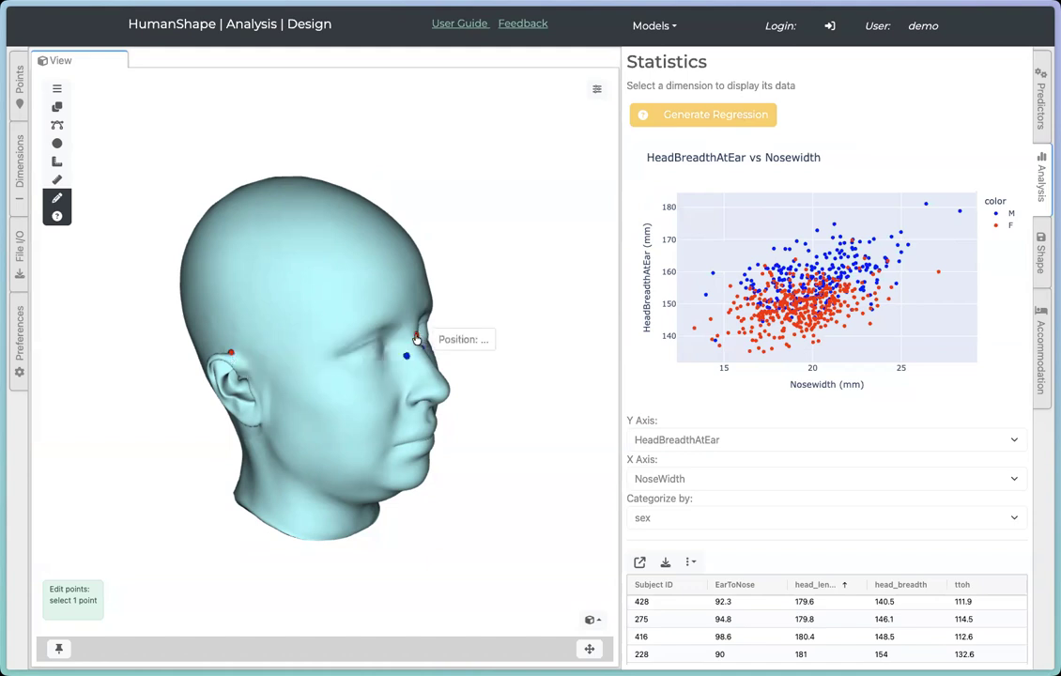
{"action": "left_click_drag", "start_coordinate": [427, 427], "coordinate": [394, 410]}
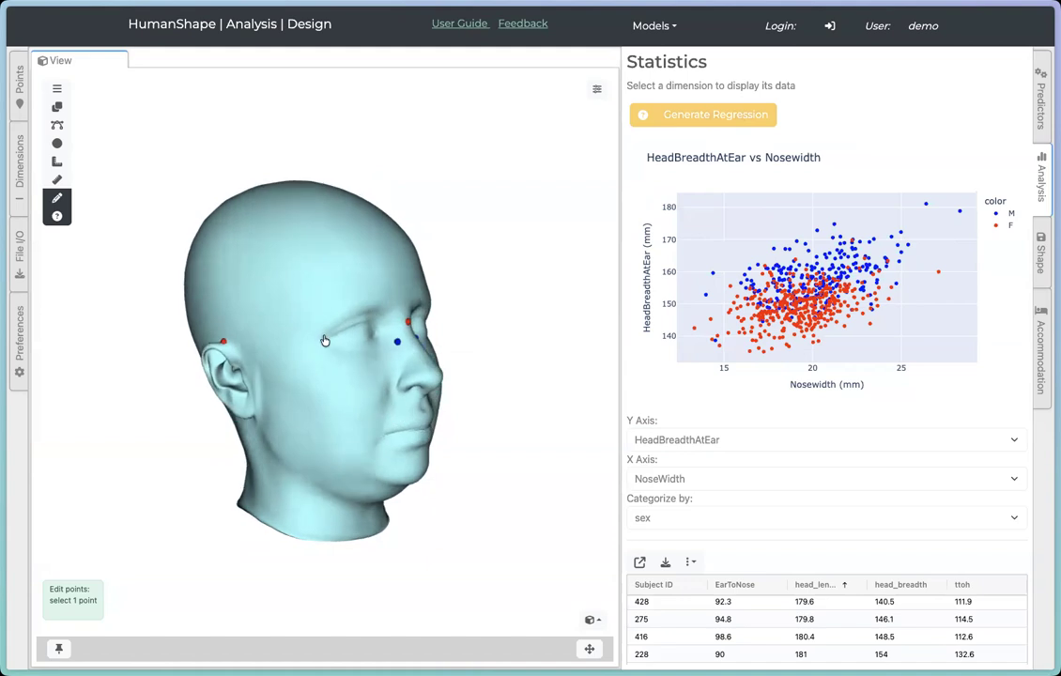
{"action": "left_click_drag", "start_coordinate": [326, 344], "coordinate": [348, 369]}
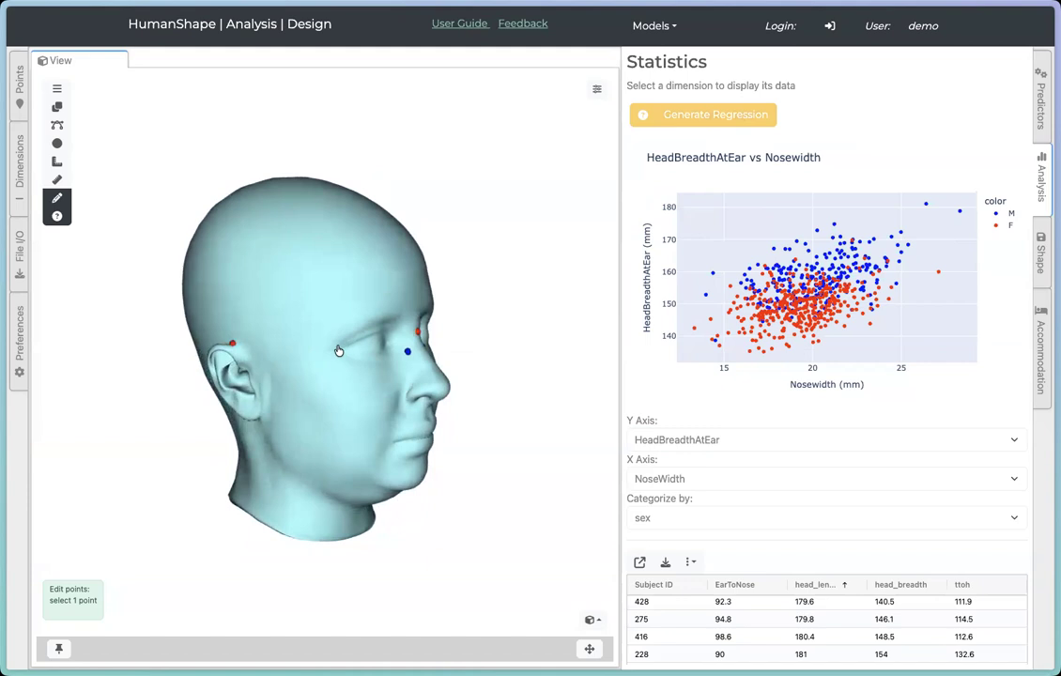
{"action": "right_click", "coordinate": [340, 352]}
{"action": "left_click", "coordinate": [364, 376]}
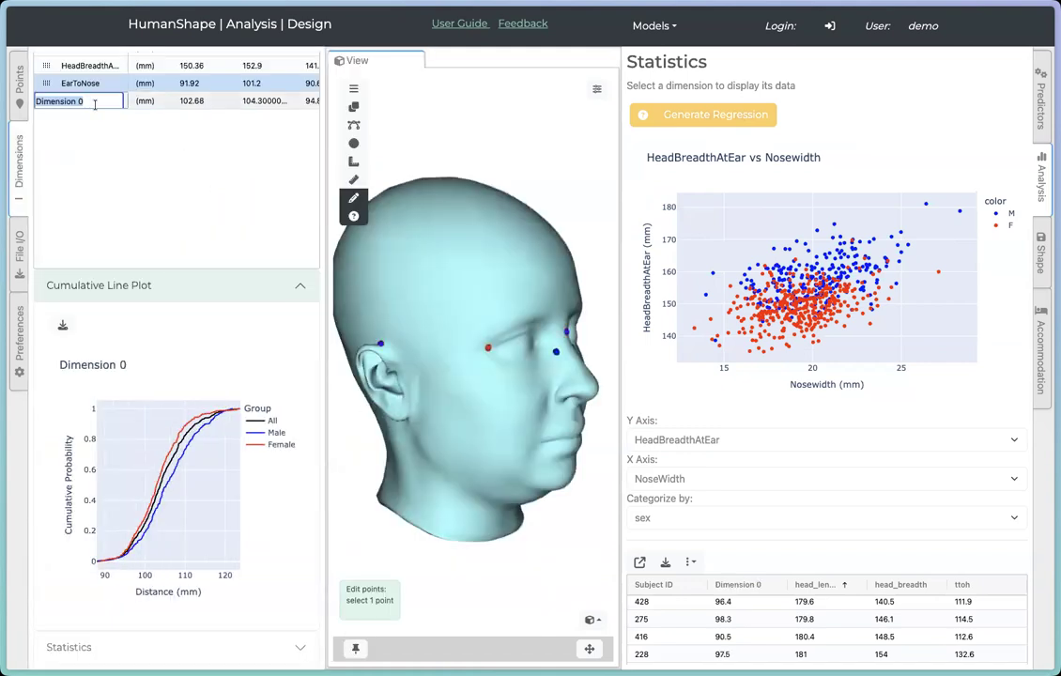
Step: Name the new dimension cornerEyeBreadth
{"action": "type", "text": "cor"}
{"action": "type", "text": "nerEyeBreadth"}
{"action": "key", "text": "Return"}
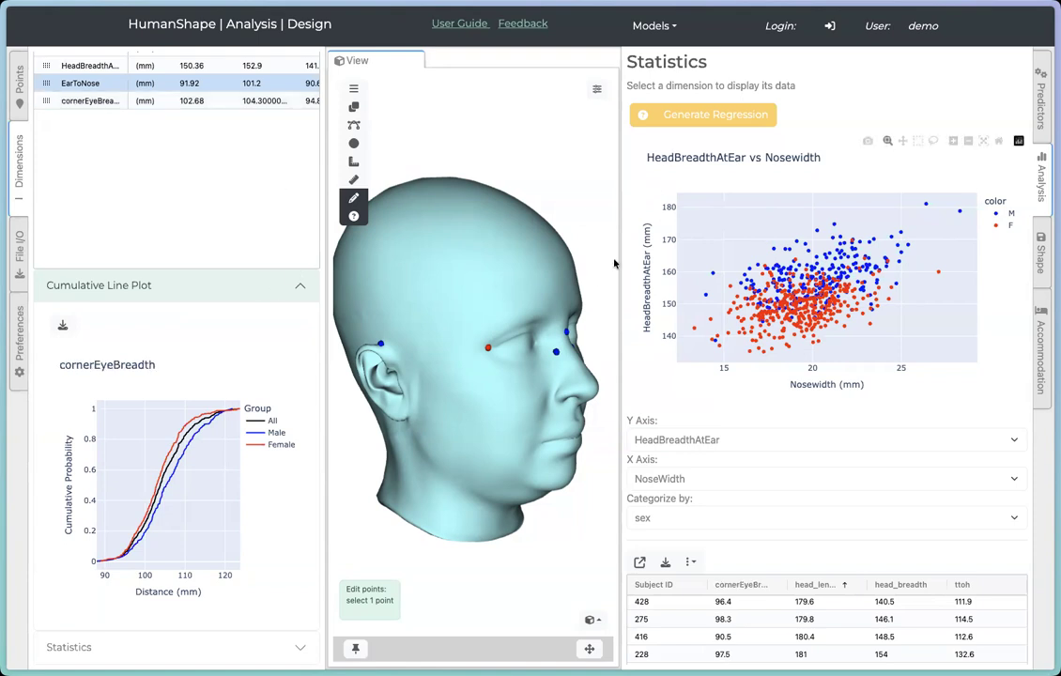
Step: Generate a custom regression using headbreadthatear, nosewidth and eartonose as parameters
{"action": "left_click_drag", "start_coordinate": [618, 268], "coordinate": [671, 263]}
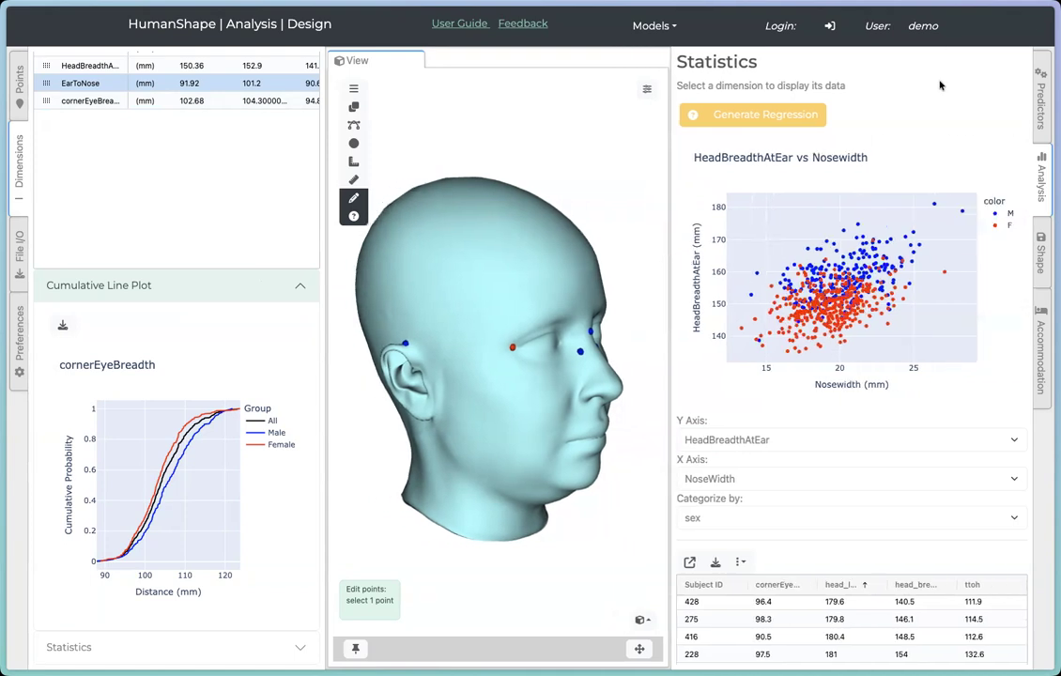
{"action": "left_click", "coordinate": [19, 156]}
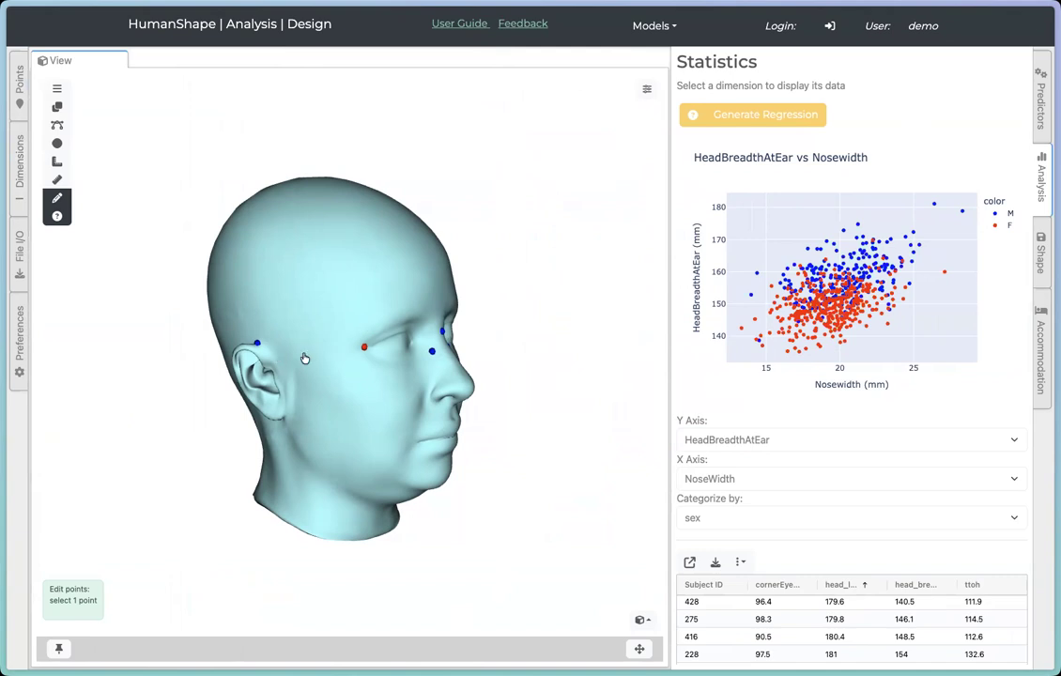
{"action": "left_click", "coordinate": [768, 114]}
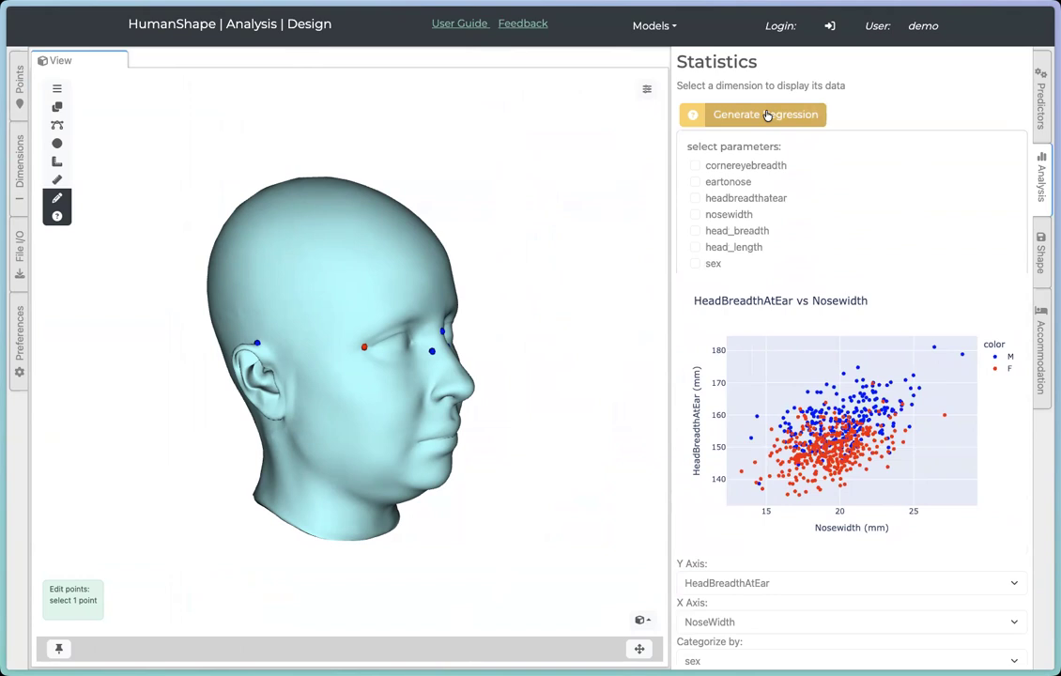
{"action": "left_click", "coordinate": [696, 199]}
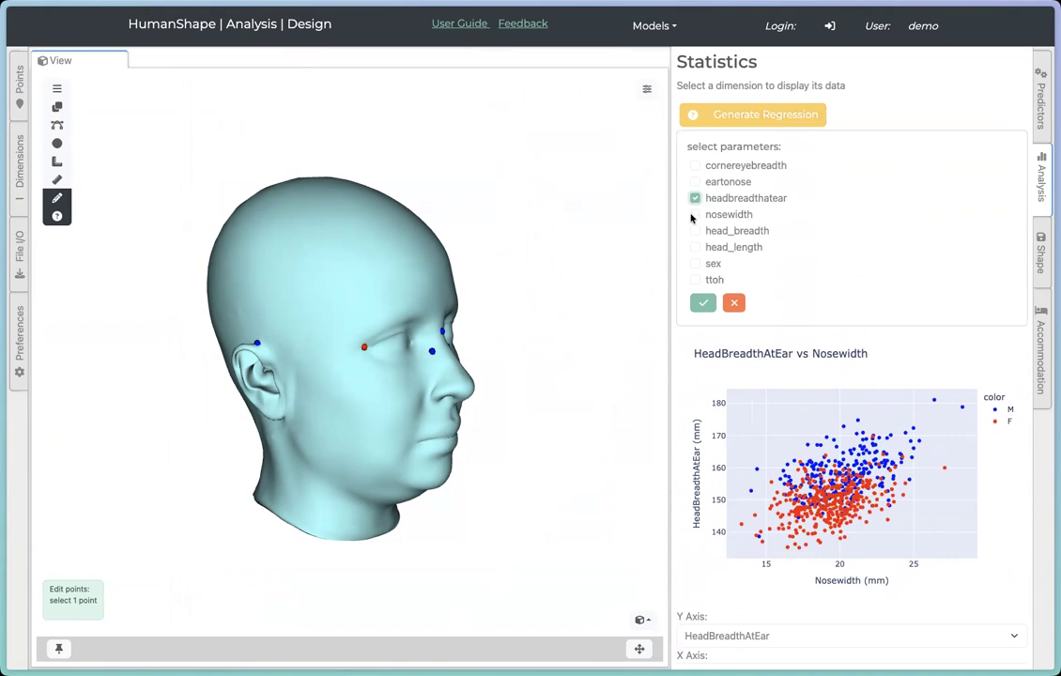
{"action": "left_click", "coordinate": [695, 215]}
{"action": "left_click", "coordinate": [695, 182]}
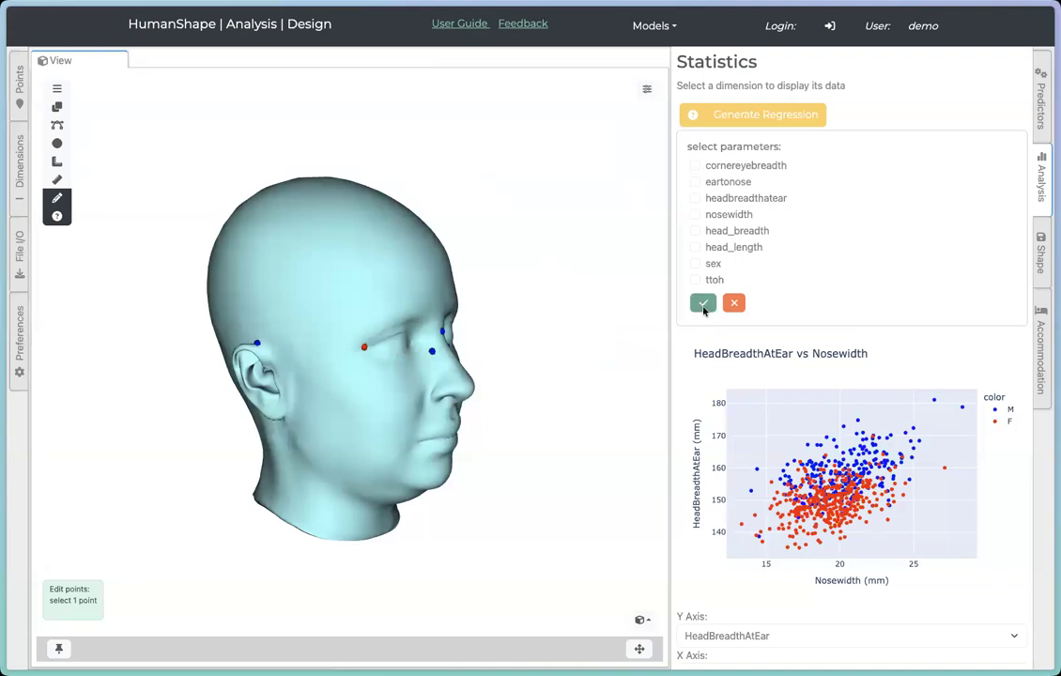
{"action": "left_click", "coordinate": [704, 304]}
Step: Open the Dimensions panel and show the cumulative line plot for HeadBreadthAtEar
{"action": "left_click_drag", "start_coordinate": [668, 335], "coordinate": [629, 334]}
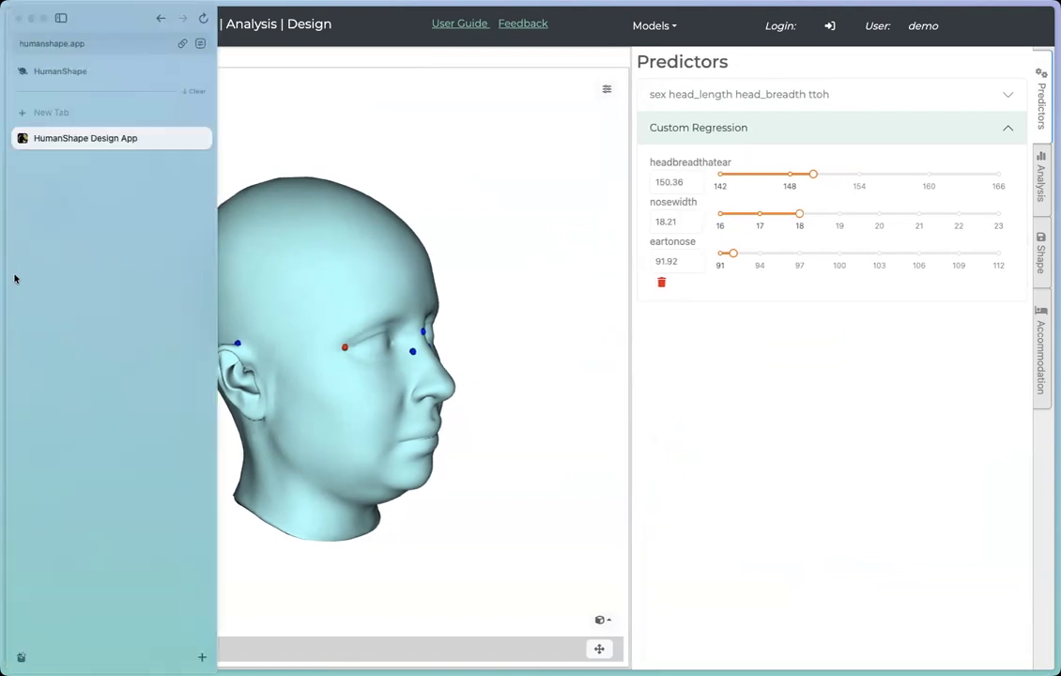
{"action": "left_click", "coordinate": [18, 165]}
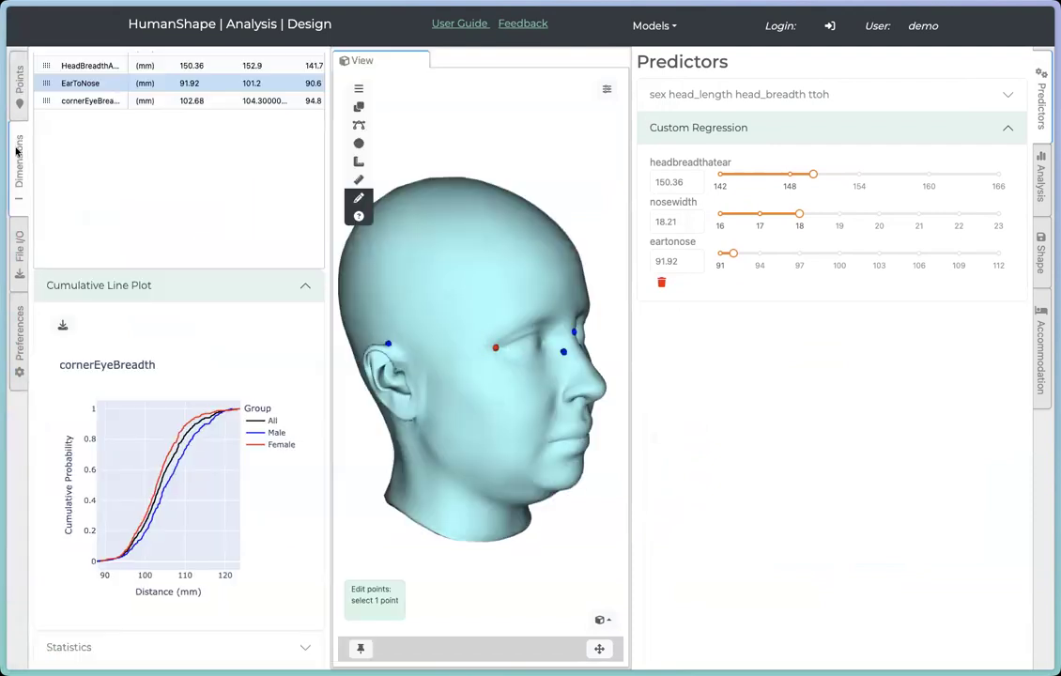
{"action": "mouse_move", "coordinate": [212, 423]}
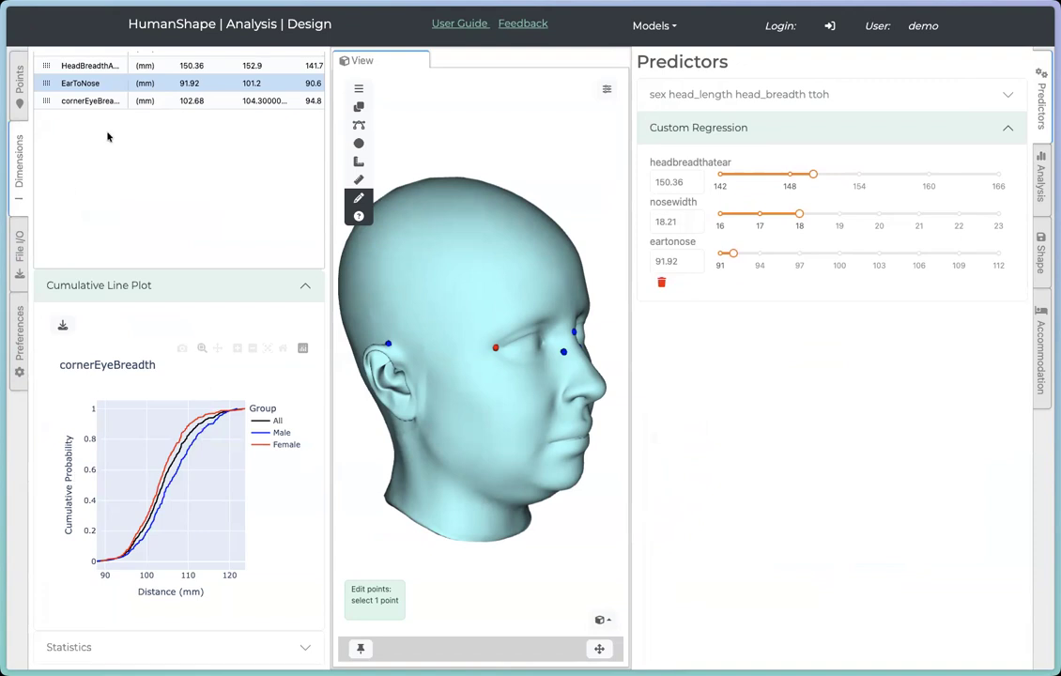
{"action": "left_click", "coordinate": [91, 68]}
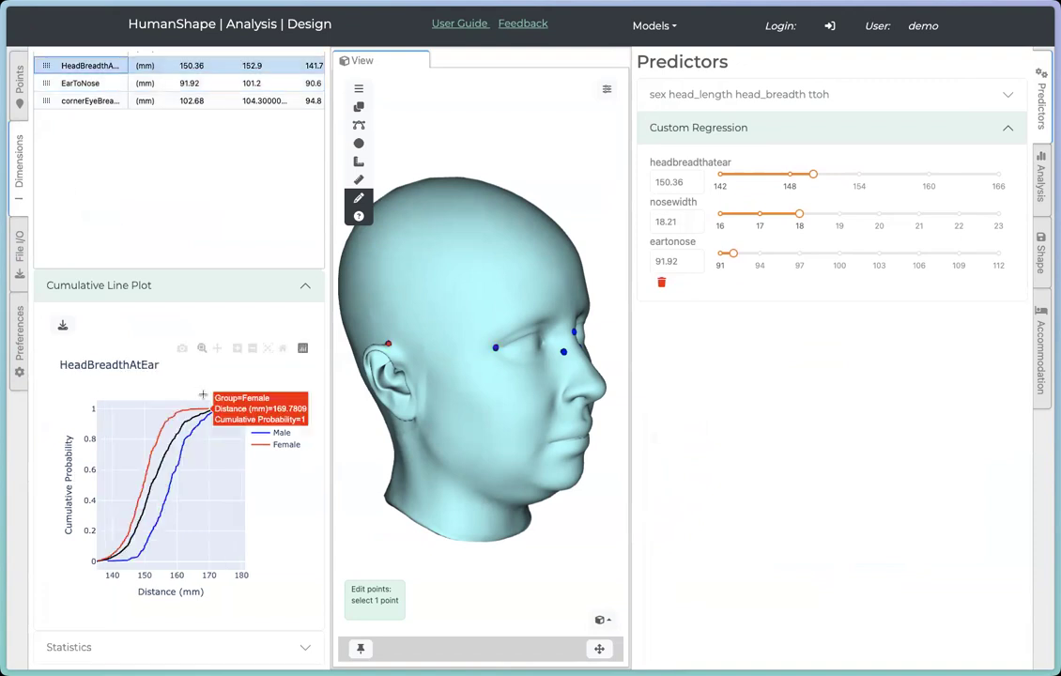
Step: Set the custom regression headbreadthatear to 161 and narrow the Dimensions panel to widen the 3D view
{"action": "mouse_move", "coordinate": [204, 414]}
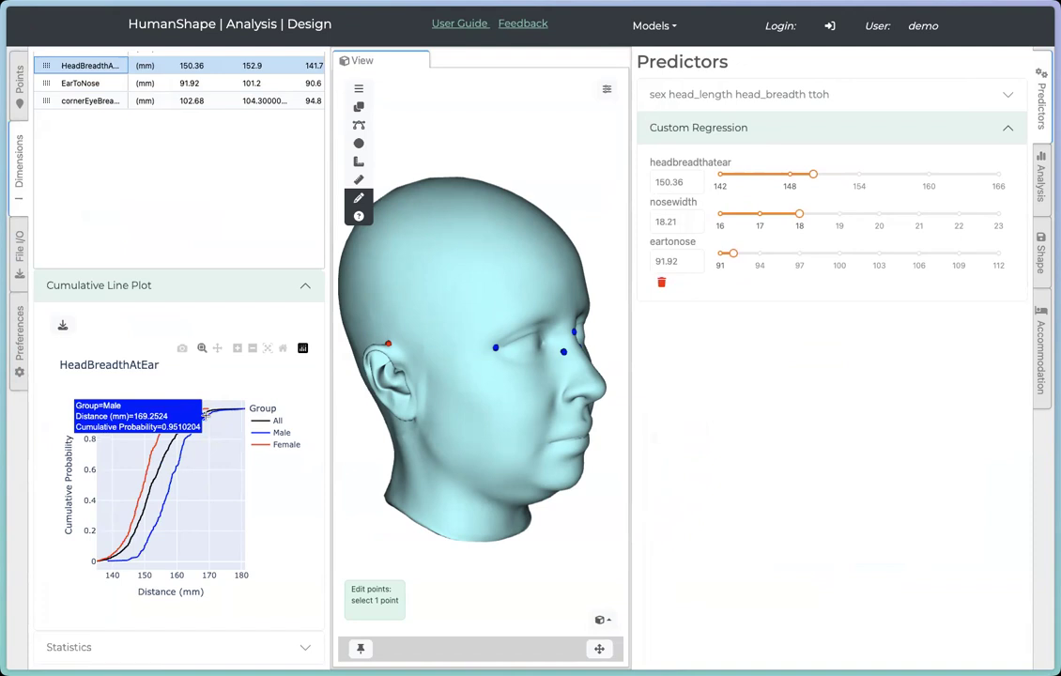
{"action": "mouse_move", "coordinate": [815, 176]}
{"action": "left_click_drag", "start_coordinate": [816, 175], "coordinate": [938, 176]}
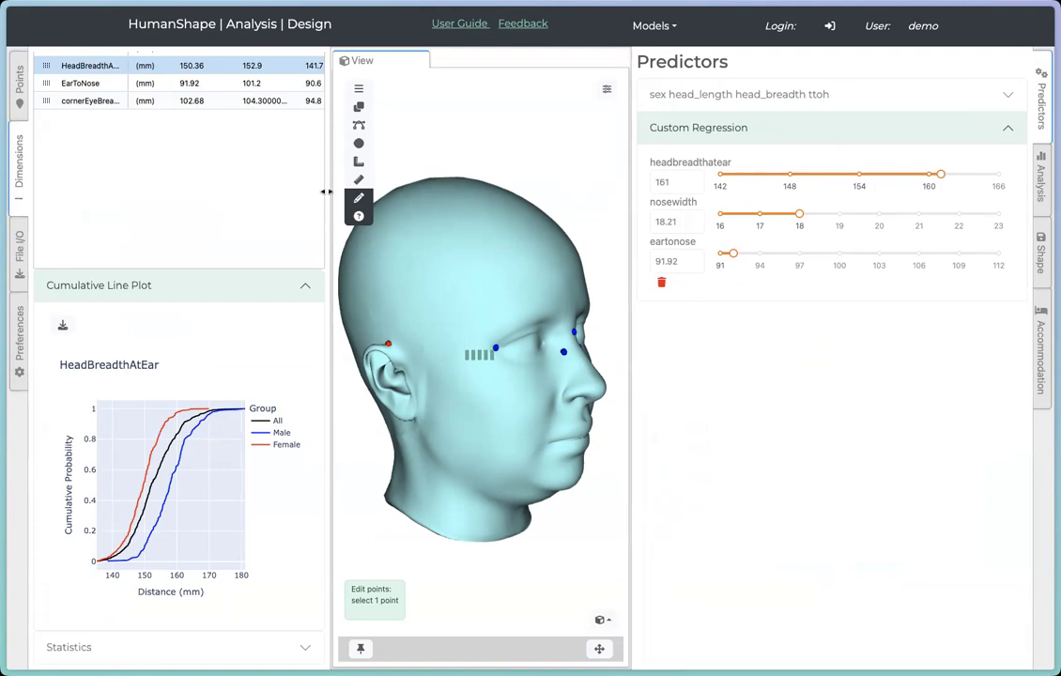
{"action": "left_click_drag", "start_coordinate": [326, 191], "coordinate": [177, 183]}
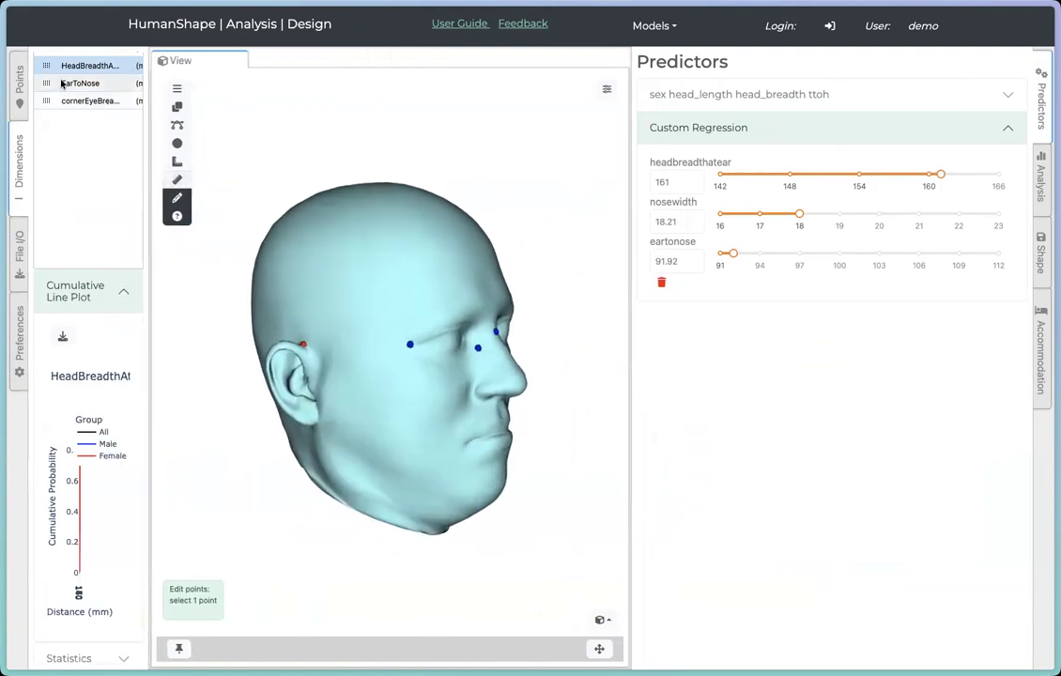
Step: Open the Points panel and raise headbreadthatear in the custom regression to 164
{"action": "left_click", "coordinate": [19, 85]}
{"action": "left_click_drag", "start_coordinate": [588, 334], "coordinate": [520, 454]}
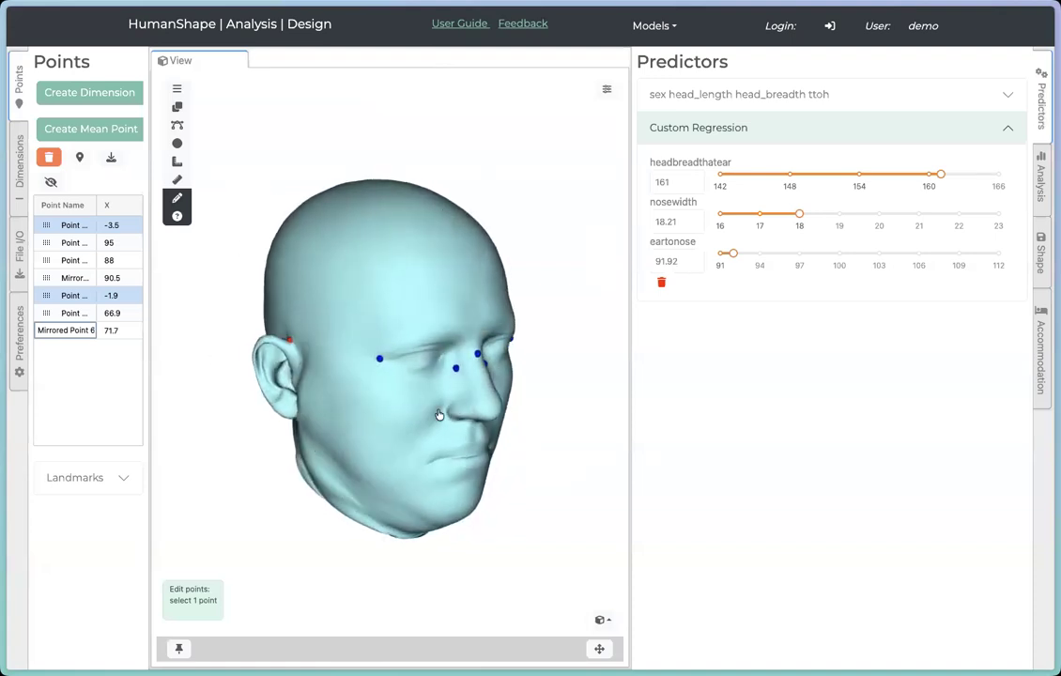
{"action": "left_click", "coordinate": [758, 173]}
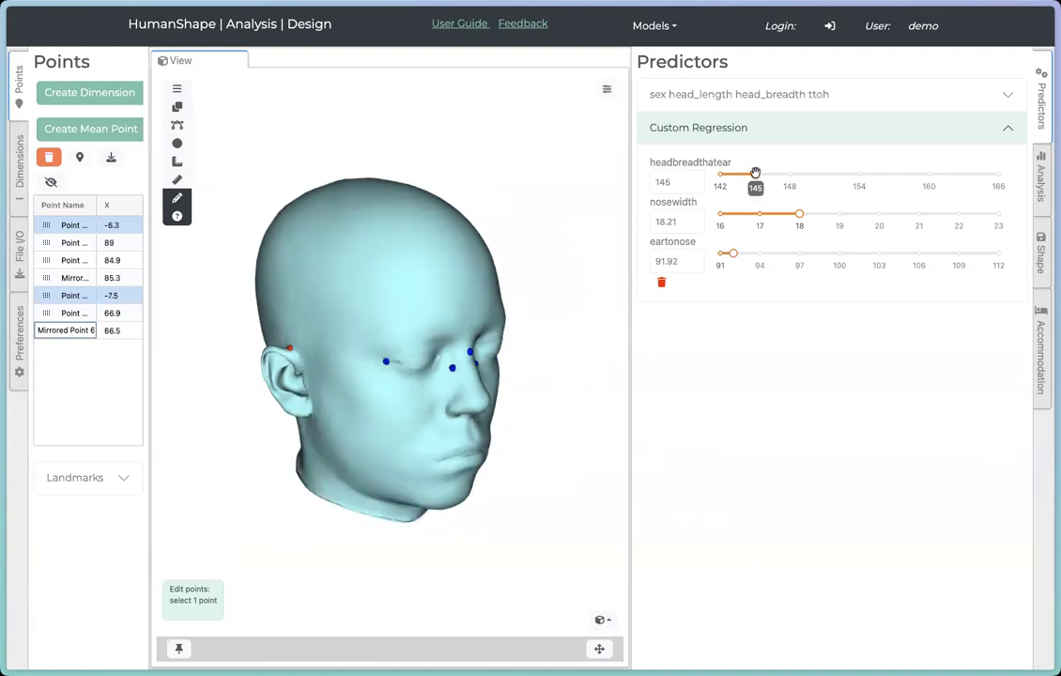
{"action": "left_click_drag", "start_coordinate": [756, 173], "coordinate": [975, 174]}
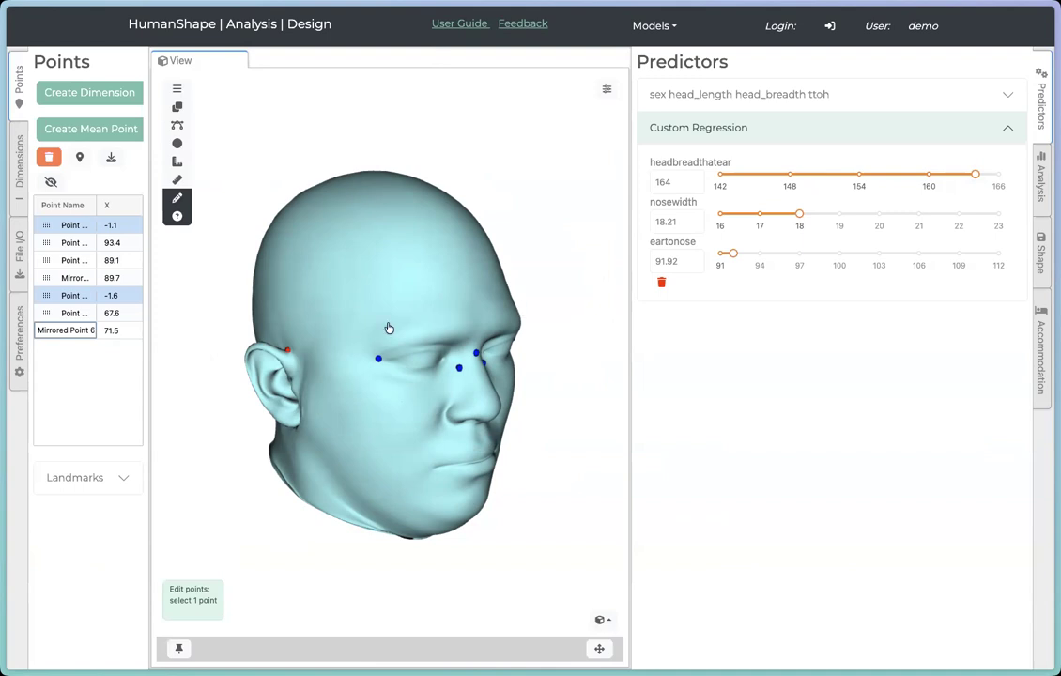
Step: Move the nosewidth slider up to 22 and back down to 17 while viewing the head
{"action": "left_click_drag", "start_coordinate": [478, 423], "coordinate": [531, 341]}
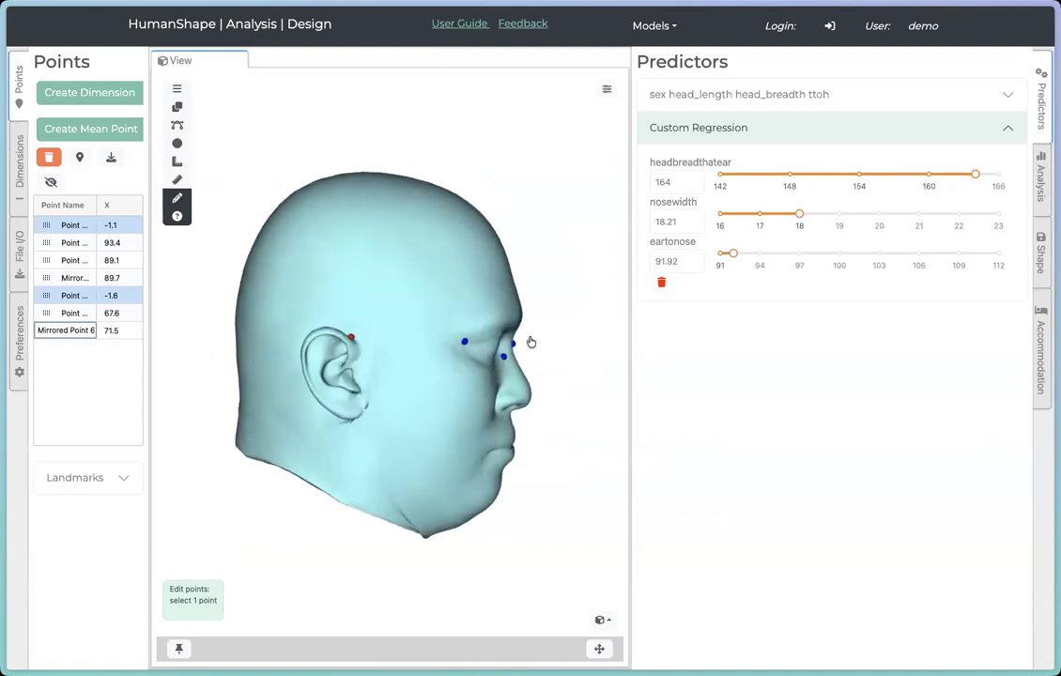
{"action": "left_click_drag", "start_coordinate": [519, 401], "coordinate": [434, 415]}
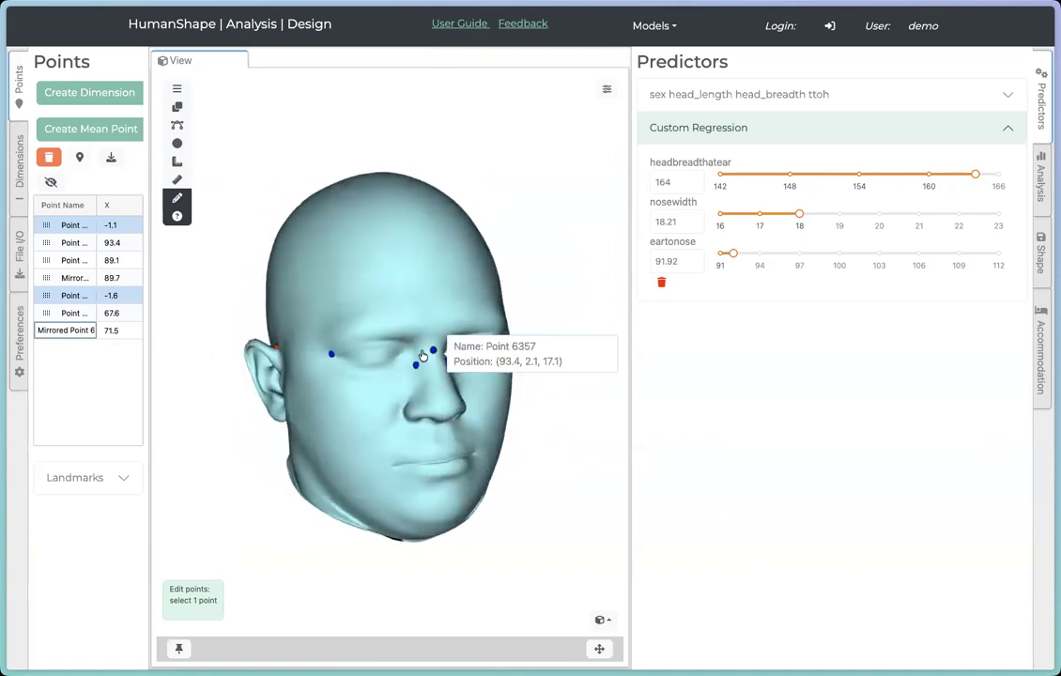
{"action": "left_click_drag", "start_coordinate": [799, 213], "coordinate": [968, 216]}
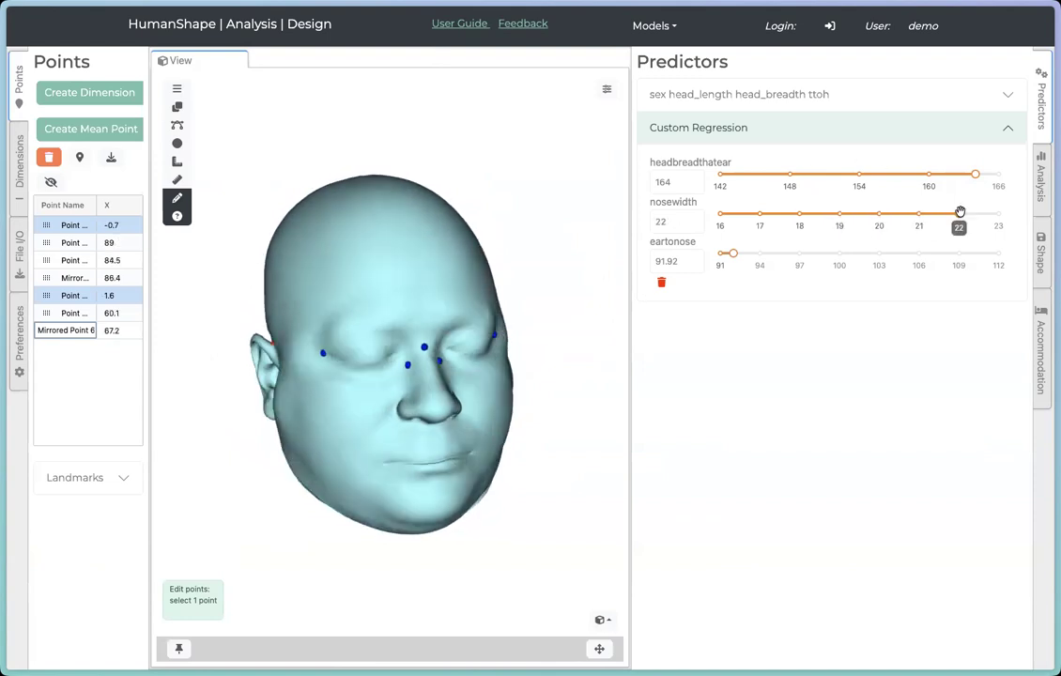
{"action": "left_click_drag", "start_coordinate": [960, 214], "coordinate": [758, 216]}
Step: Set eartonose to 109, headbreadthatear to 156 and nosewidth to 19 in the custom regression
{"action": "left_click_drag", "start_coordinate": [398, 433], "coordinate": [471, 426]}
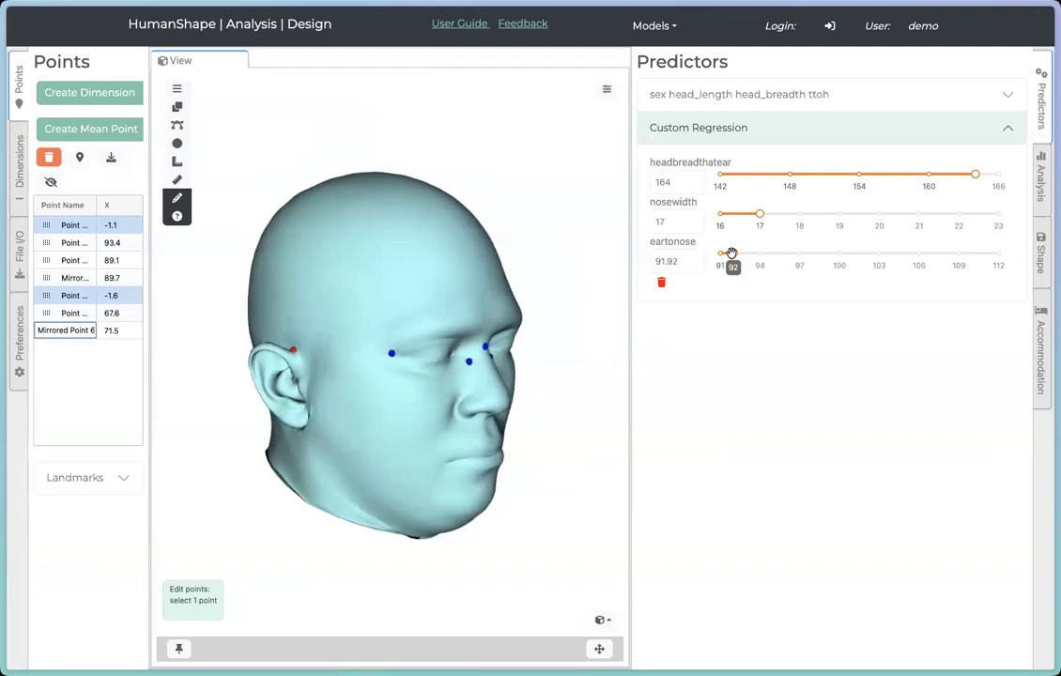
{"action": "left_click_drag", "start_coordinate": [733, 254], "coordinate": [958, 252]}
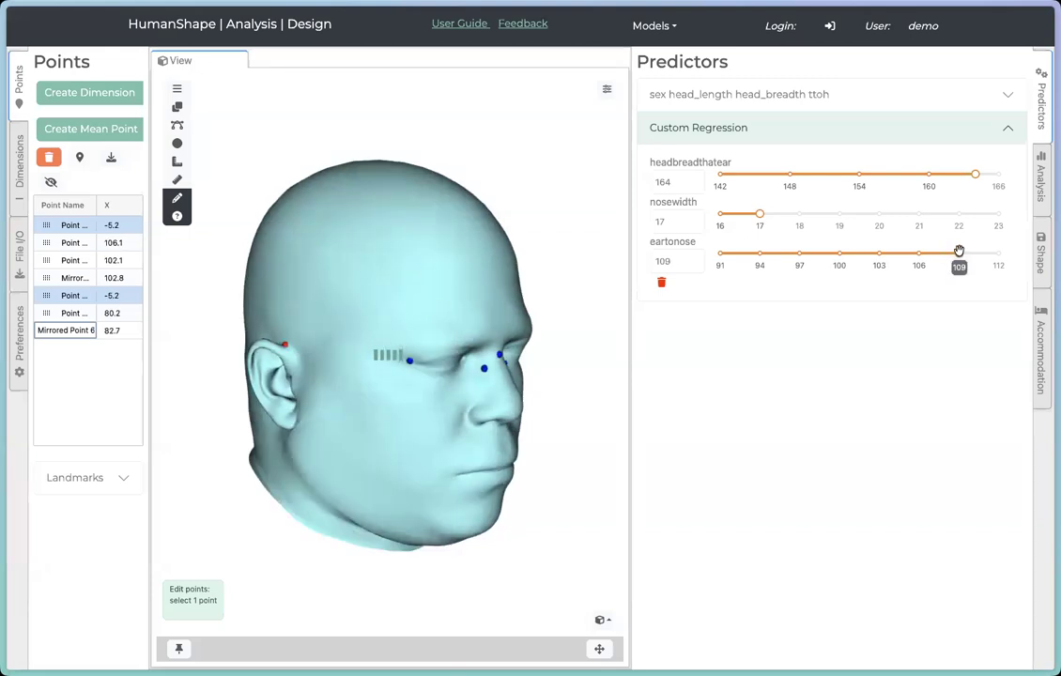
{"action": "left_click_drag", "start_coordinate": [975, 173], "coordinate": [882, 176]}
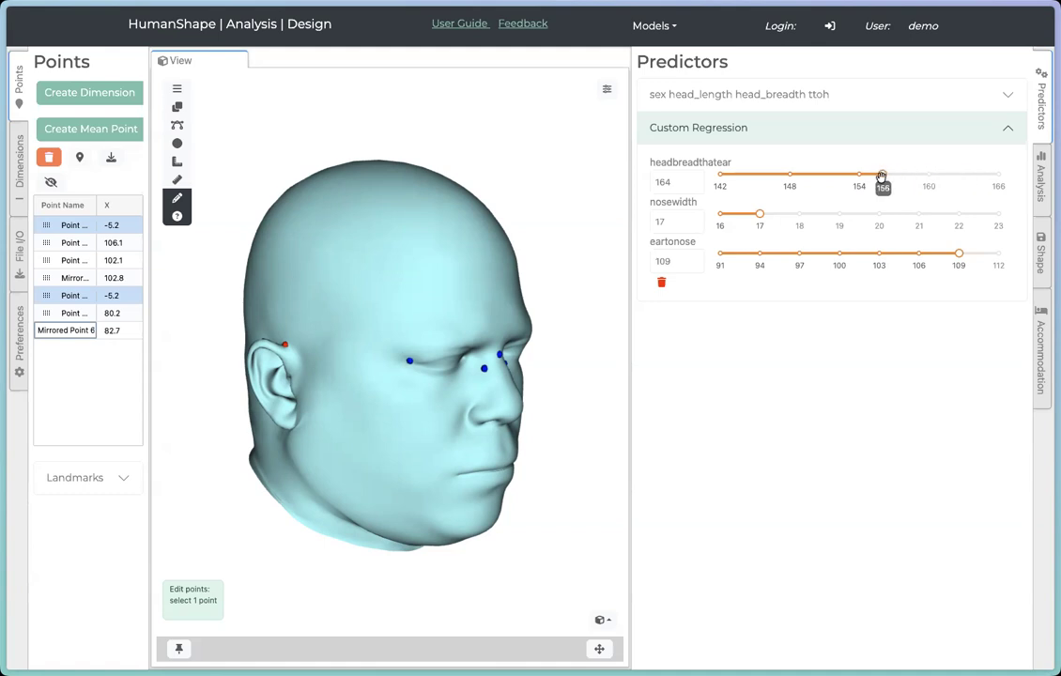
{"action": "left_click_drag", "start_coordinate": [761, 214], "coordinate": [828, 215]}
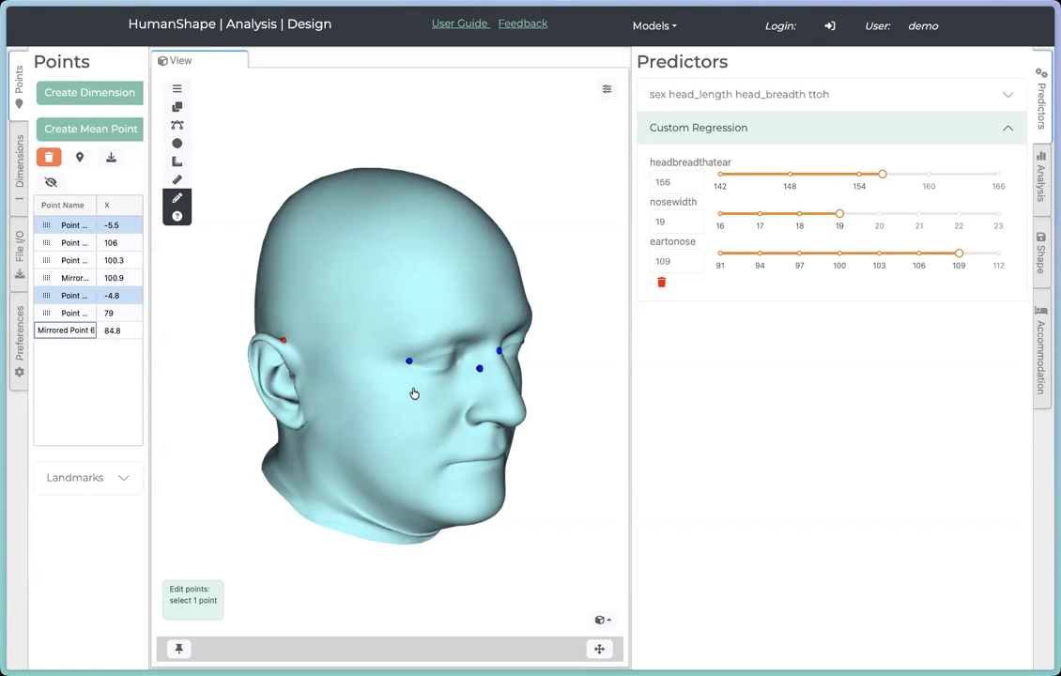
{"action": "left_click_drag", "start_coordinate": [486, 305], "coordinate": [473, 305]}
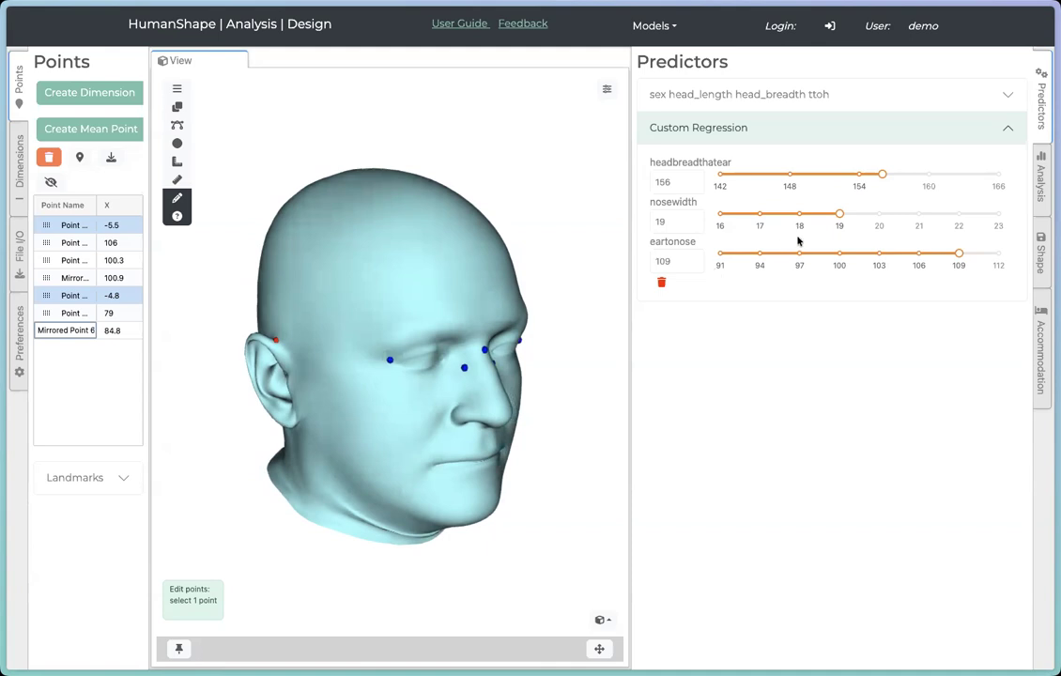
Step: Close the Points panel, expand the sex head_length head_breadth ttoh predictors, and set head_length to 203
{"action": "left_click", "coordinate": [19, 87]}
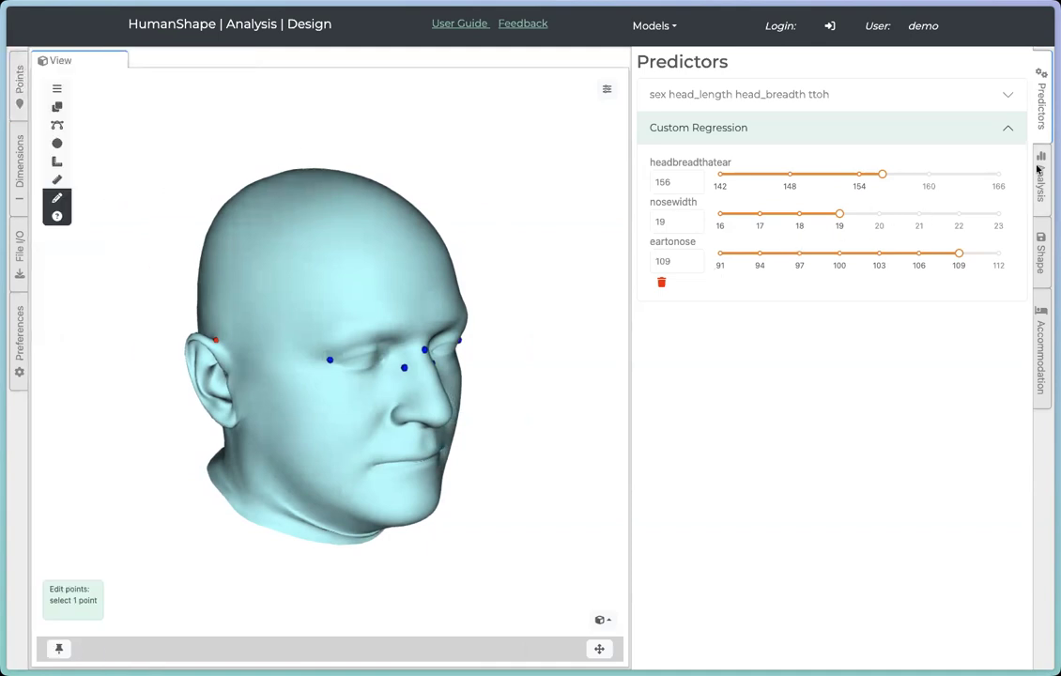
{"action": "left_click", "coordinate": [988, 100]}
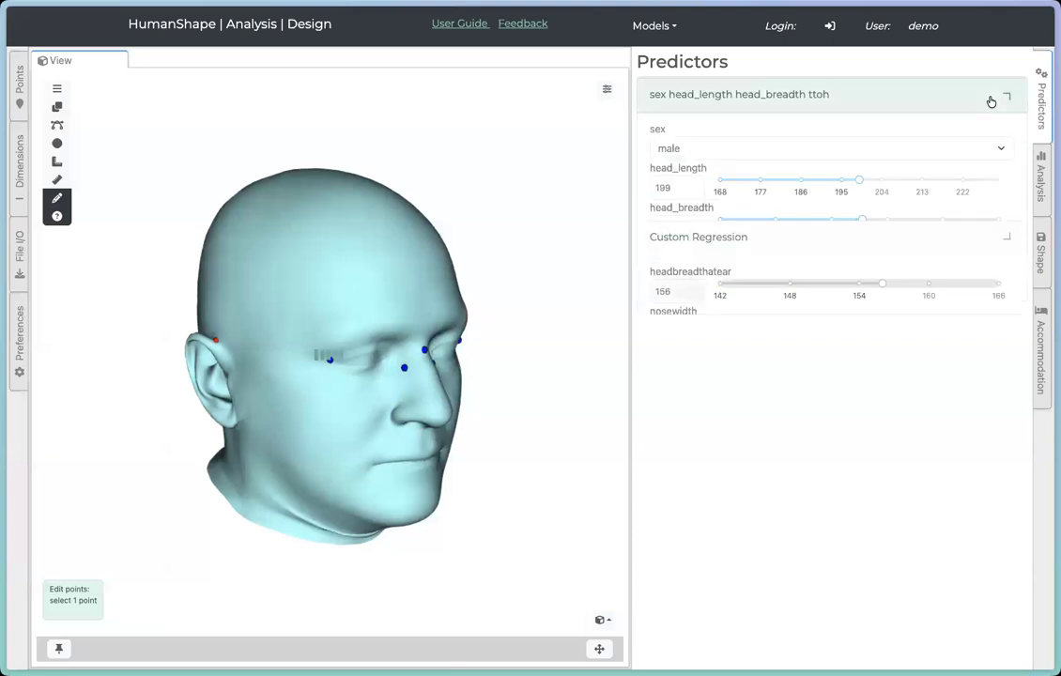
{"action": "left_click", "coordinate": [877, 180]}
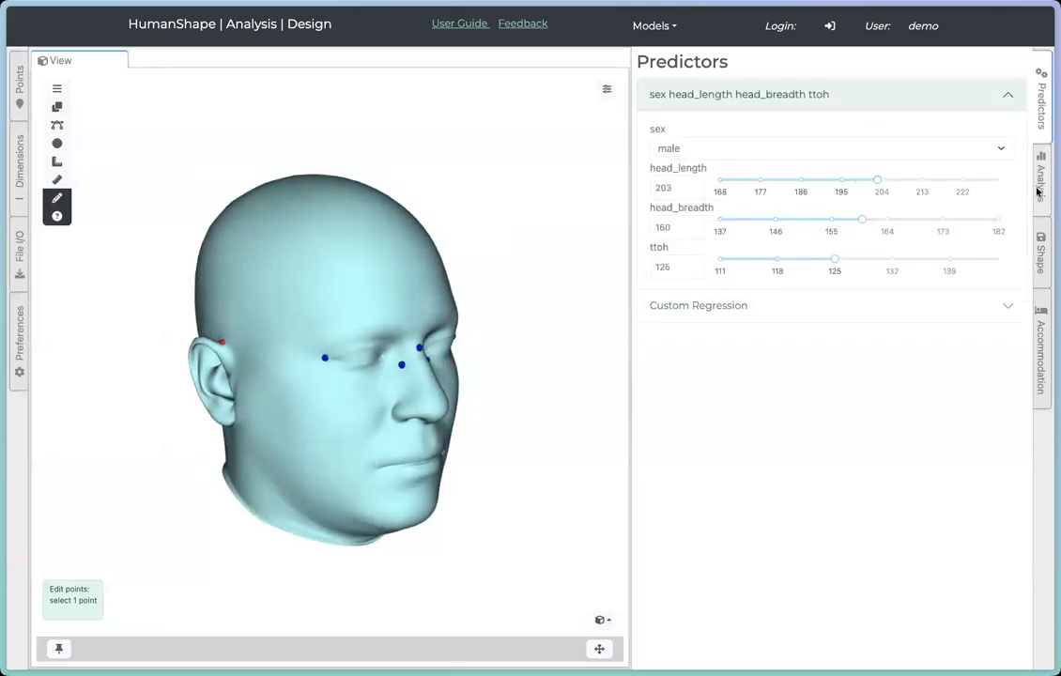
Step: Browse the Analysis panel's scatter plot and data table, then open the Shape panel
{"action": "left_click", "coordinate": [1039, 188]}
{"action": "scroll", "coordinate": [930, 306], "scroll_direction": "down", "scroll_amount": 4}
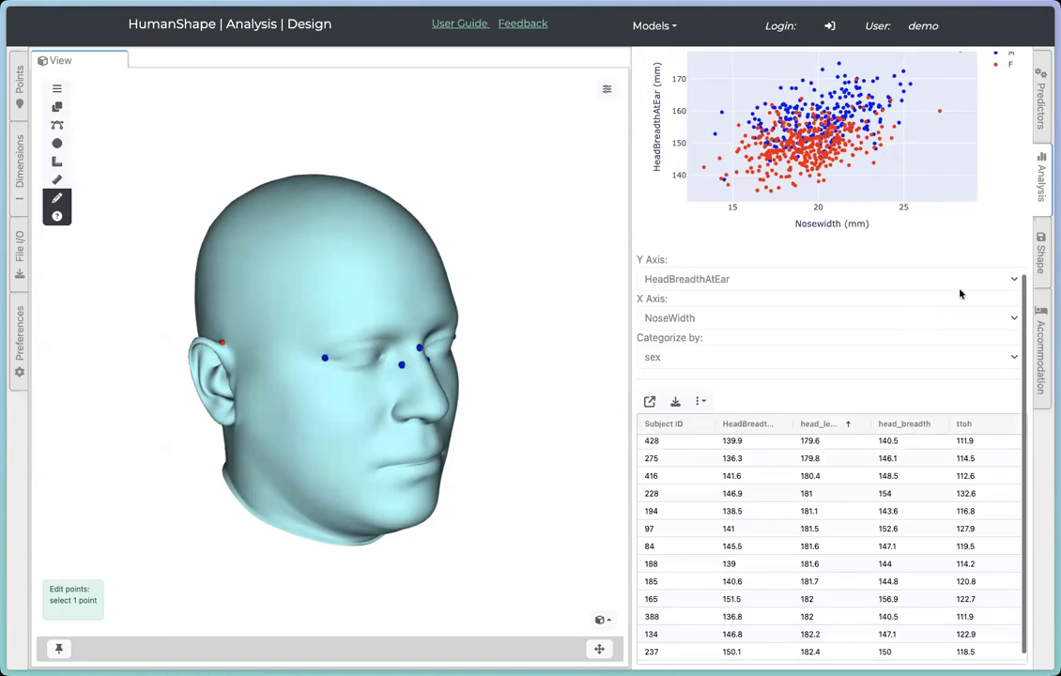
{"action": "left_click", "coordinate": [1040, 254]}
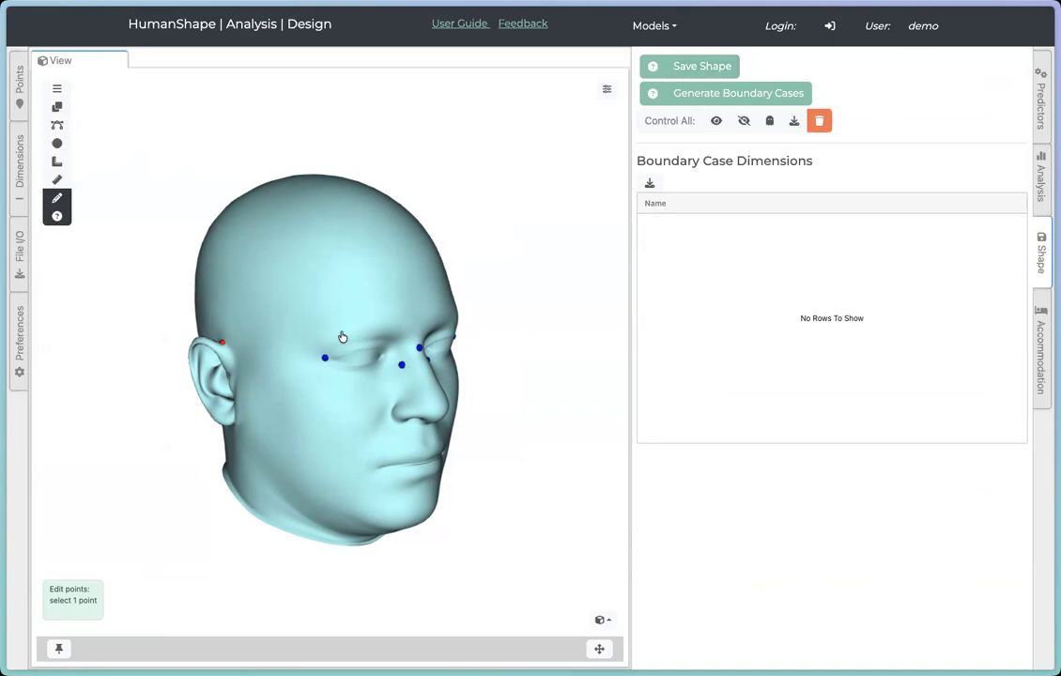
Step: Save the current shape as a model and delete the accidental duplicate saved right after it
{"action": "left_click", "coordinate": [671, 67]}
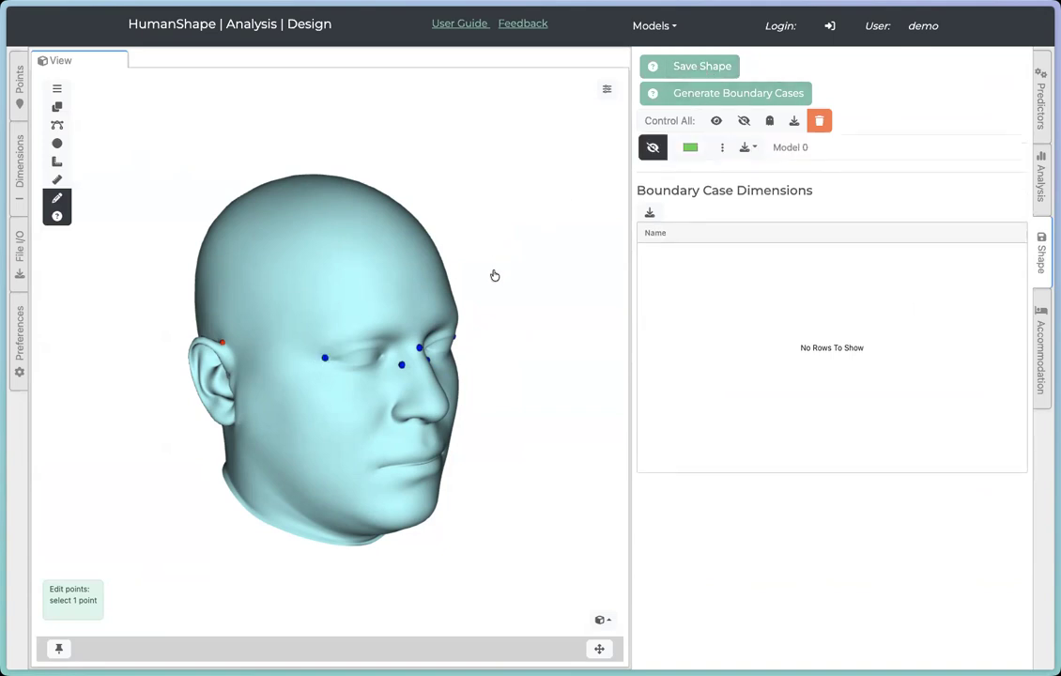
{"action": "left_click", "coordinate": [714, 79]}
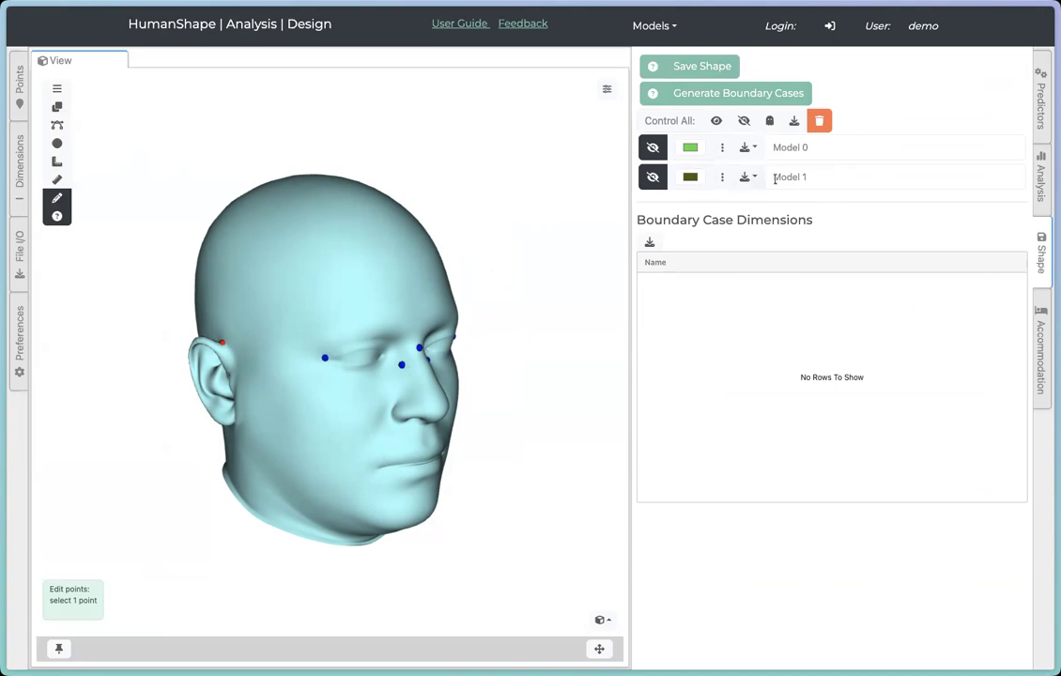
{"action": "left_click", "coordinate": [723, 177]}
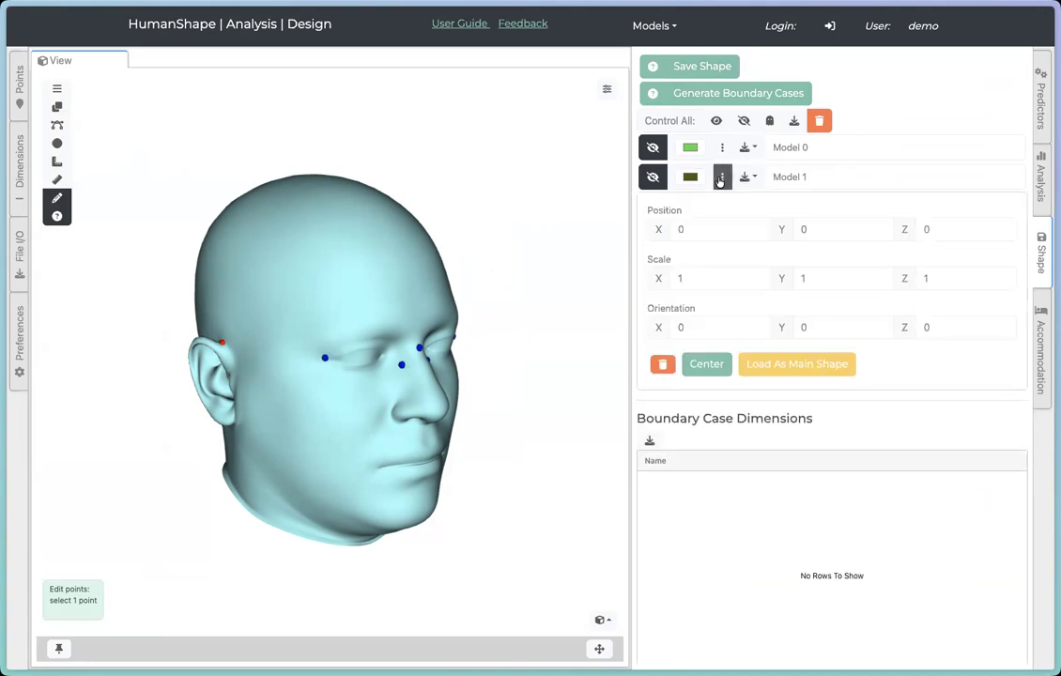
{"action": "left_click", "coordinate": [692, 366]}
{"action": "left_click", "coordinate": [662, 364]}
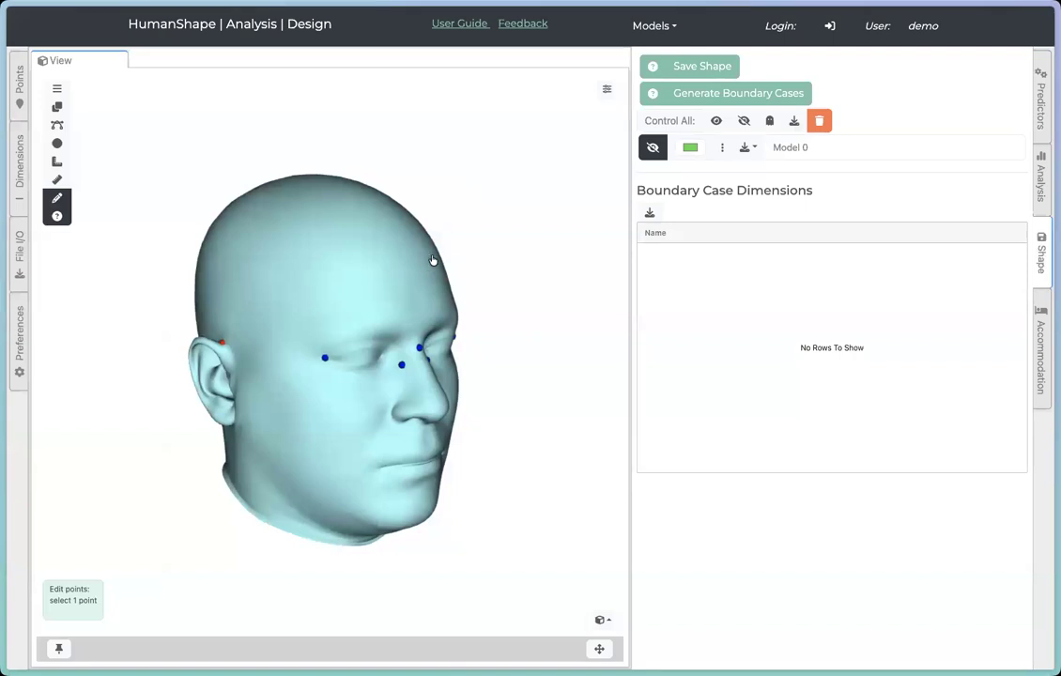
Step: Set the predictors to head_length 223, head_breadth 175 and ttoh 138
{"action": "left_click", "coordinate": [1041, 117]}
{"action": "left_click_drag", "start_coordinate": [877, 179], "coordinate": [967, 180]}
{"action": "left_click_drag", "start_coordinate": [862, 219], "coordinate": [955, 220]}
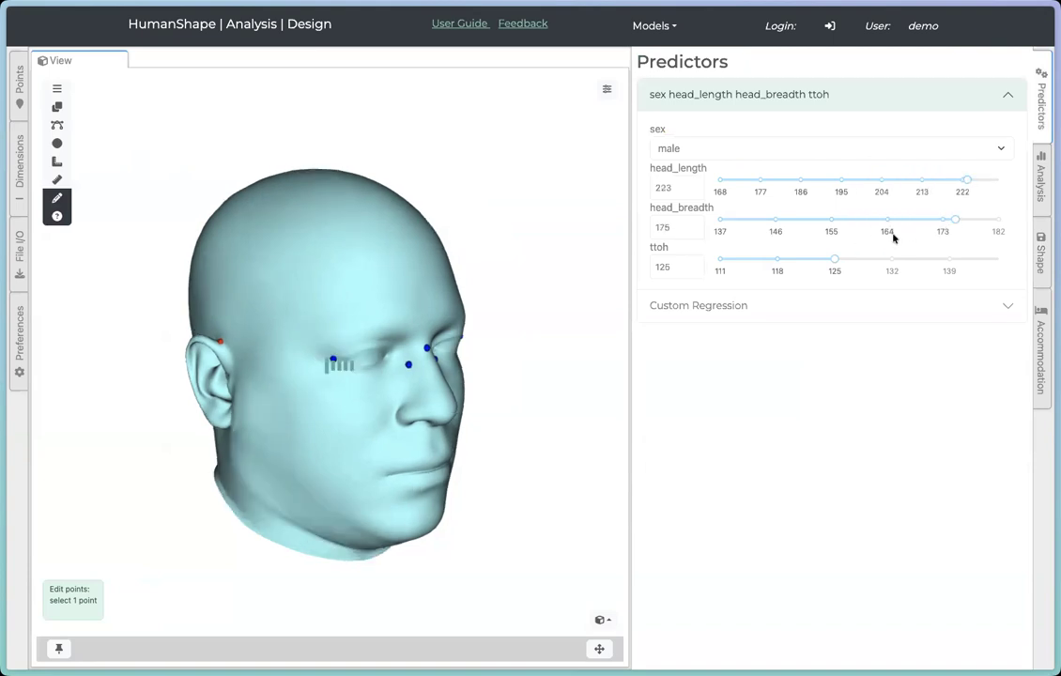
{"action": "left_click_drag", "start_coordinate": [835, 259], "coordinate": [942, 258]}
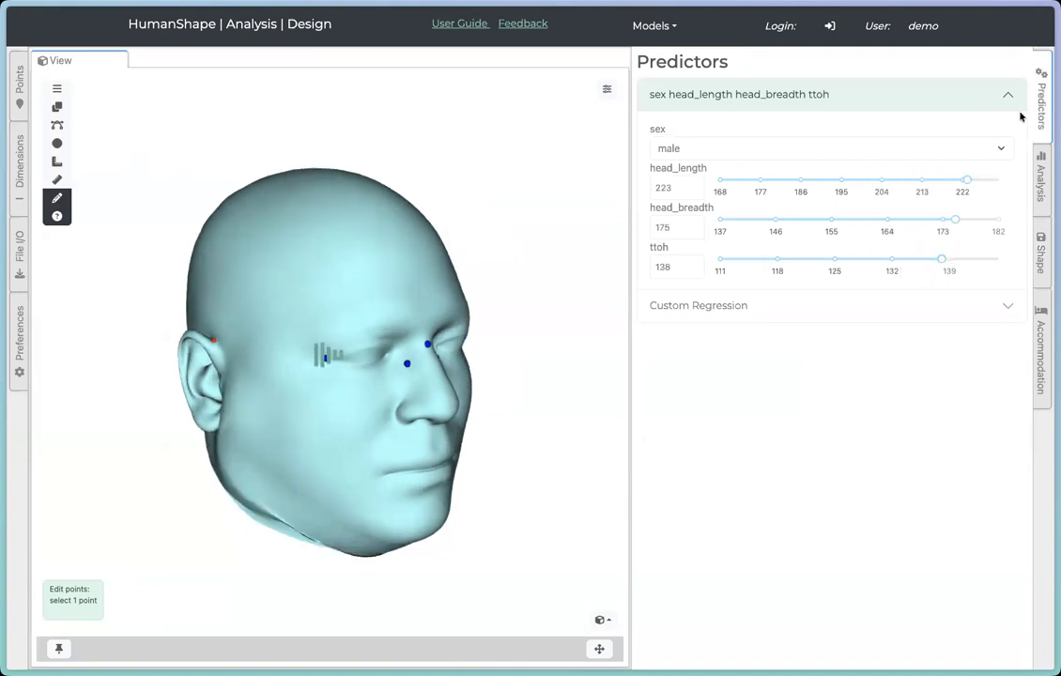
Step: Save the current shape as a new model and rename it Big Head
{"action": "left_click", "coordinate": [1039, 188]}
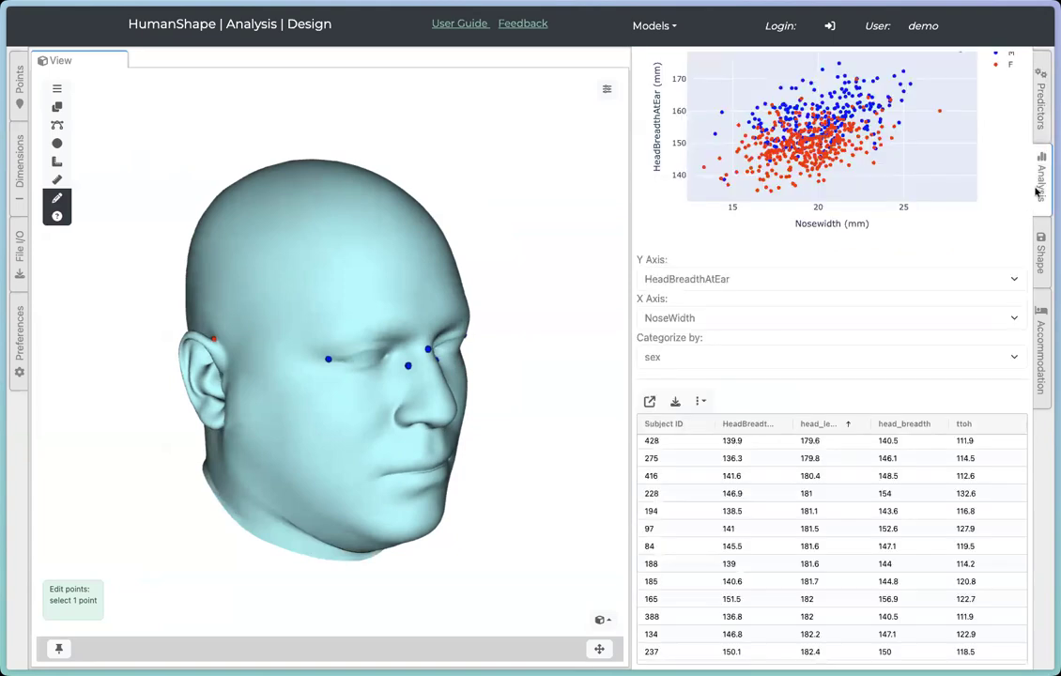
{"action": "left_click", "coordinate": [1040, 252]}
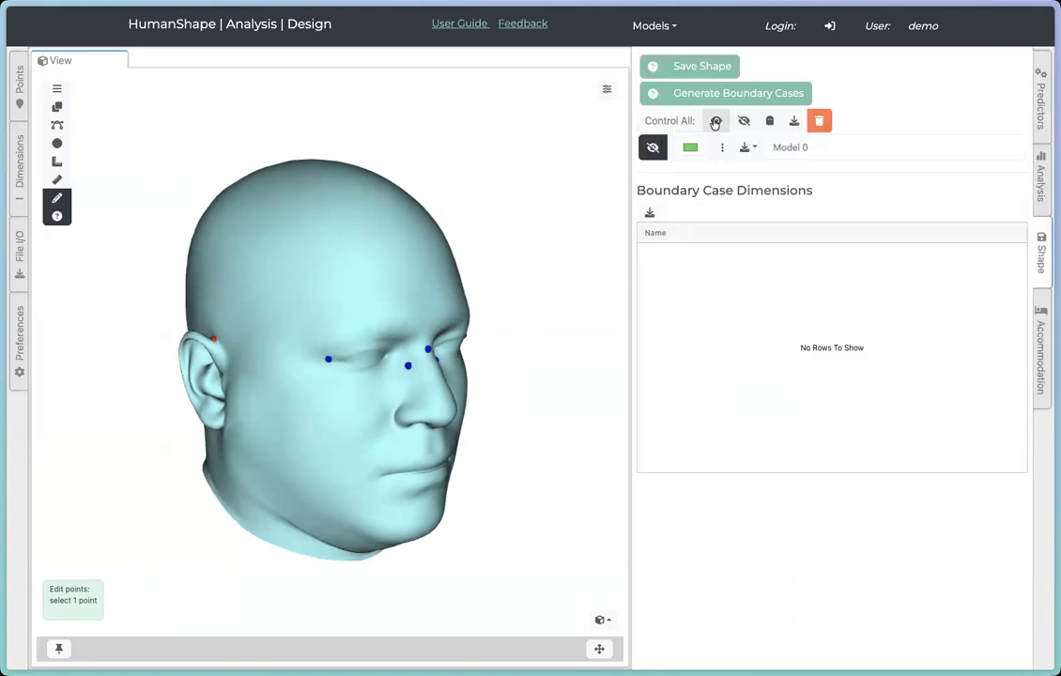
{"action": "left_click", "coordinate": [697, 68]}
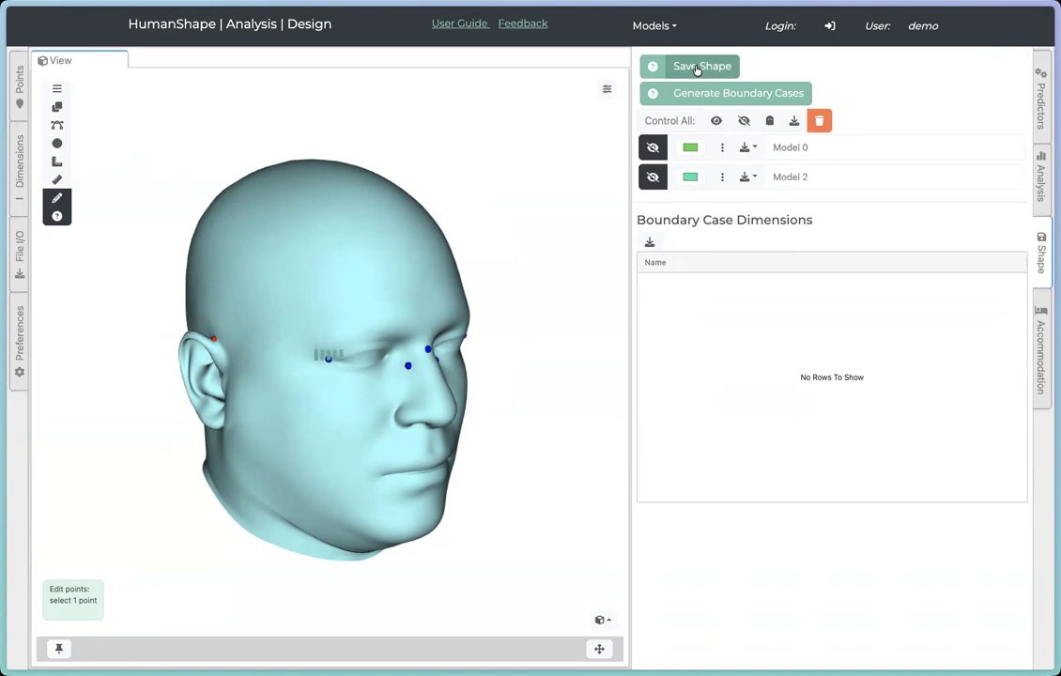
{"action": "double_click", "coordinate": [794, 176]}
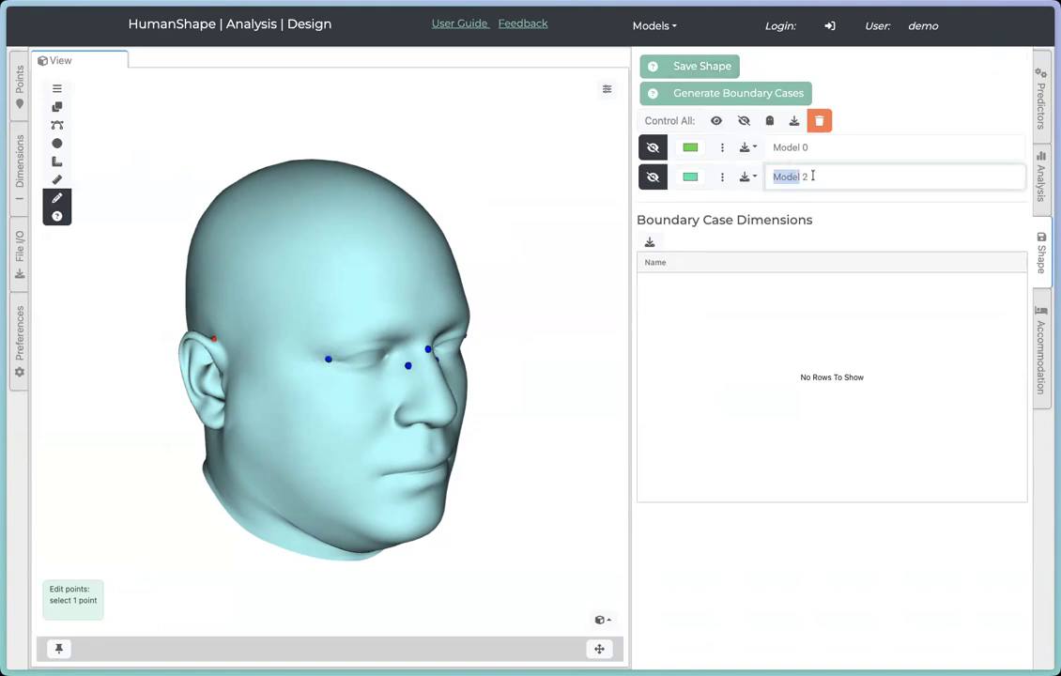
{"action": "type", "text": "Big Head"}
Step: Set head_breadth to 145, head_length to 177, ttoh to 116 and sex to female
{"action": "left_click", "coordinate": [1042, 99]}
{"action": "left_click", "coordinate": [767, 219]}
{"action": "left_click", "coordinate": [761, 179]}
{"action": "left_click", "coordinate": [761, 258]}
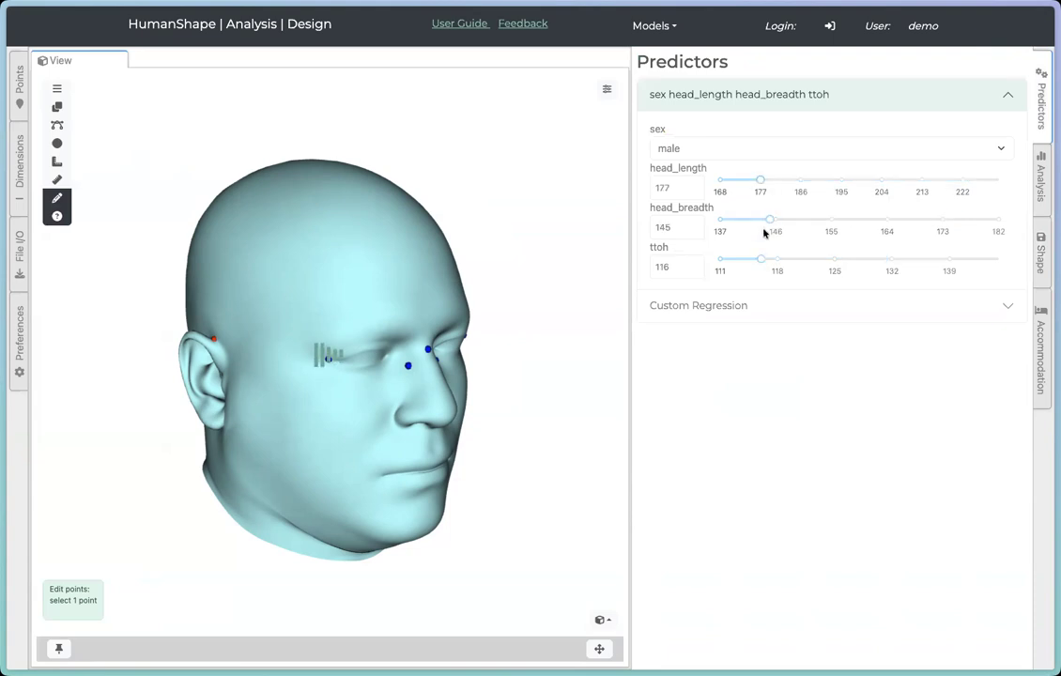
{"action": "left_click", "coordinate": [757, 150]}
{"action": "left_click", "coordinate": [753, 164]}
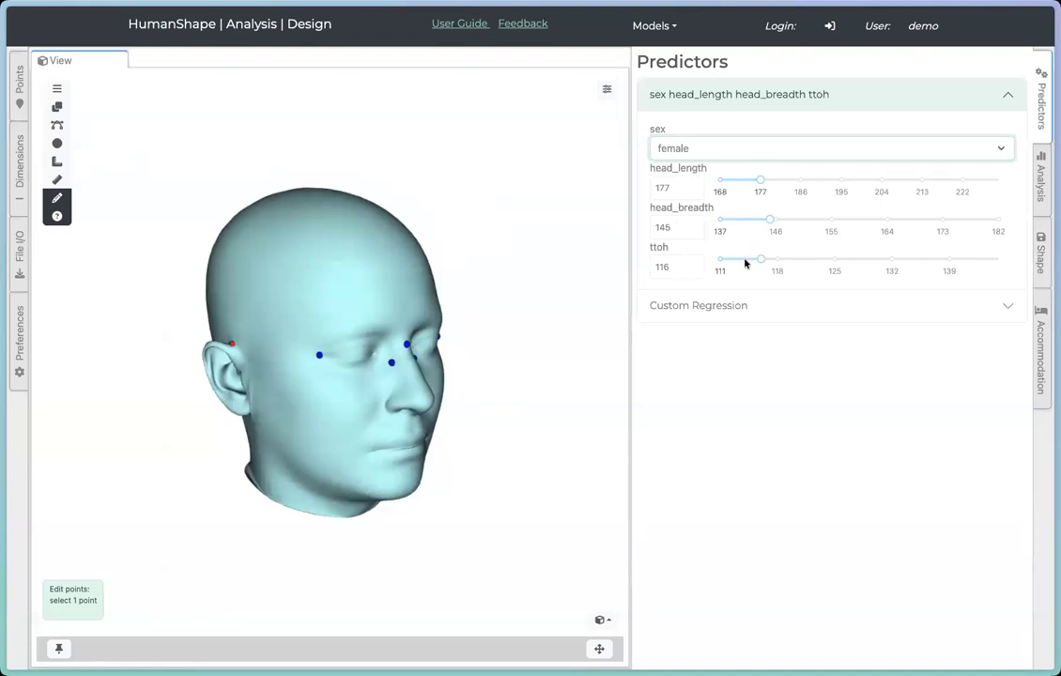
Step: Save this shape as another model and rename it Small Head
{"action": "left_click", "coordinate": [1039, 249]}
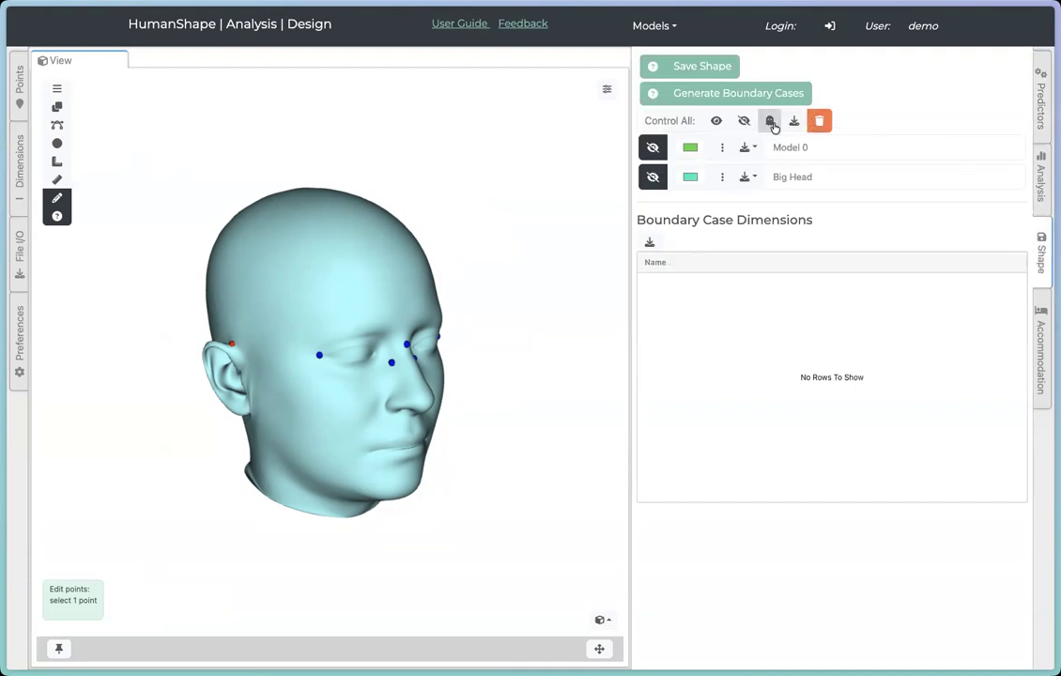
{"action": "left_click", "coordinate": [713, 68]}
{"action": "double_click", "coordinate": [824, 206]}
{"action": "left_click", "coordinate": [824, 207]}
{"action": "type", "text": "Small Head"}
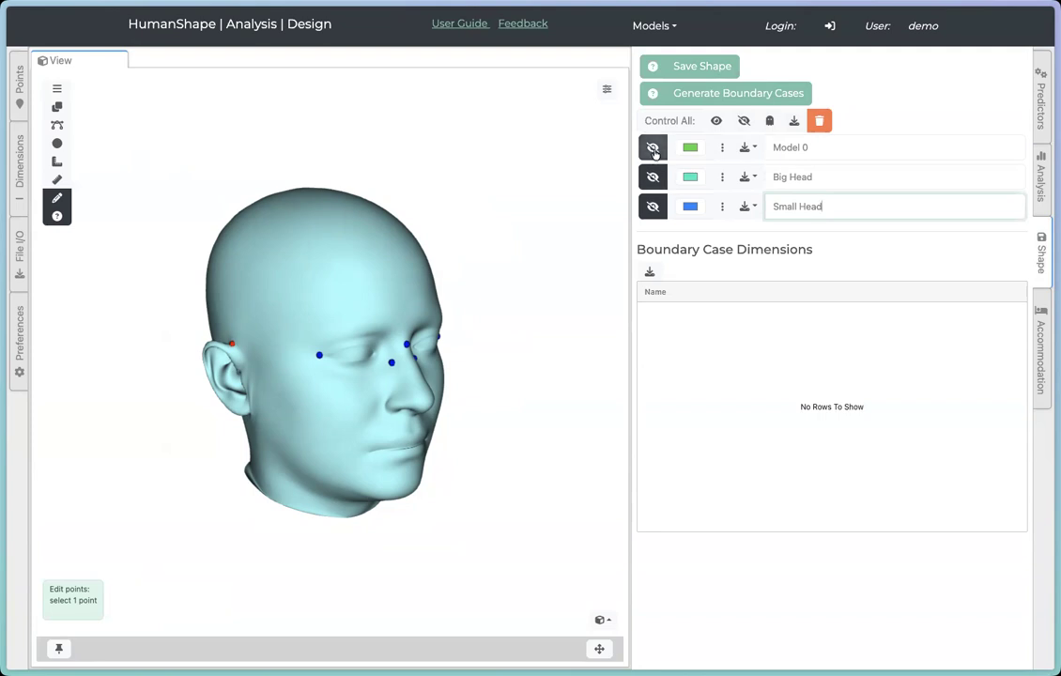
Step: Hide the main model and switch Big Head and Small Head to transparent overlay display
{"action": "left_click", "coordinate": [606, 89]}
{"action": "left_click", "coordinate": [465, 121]}
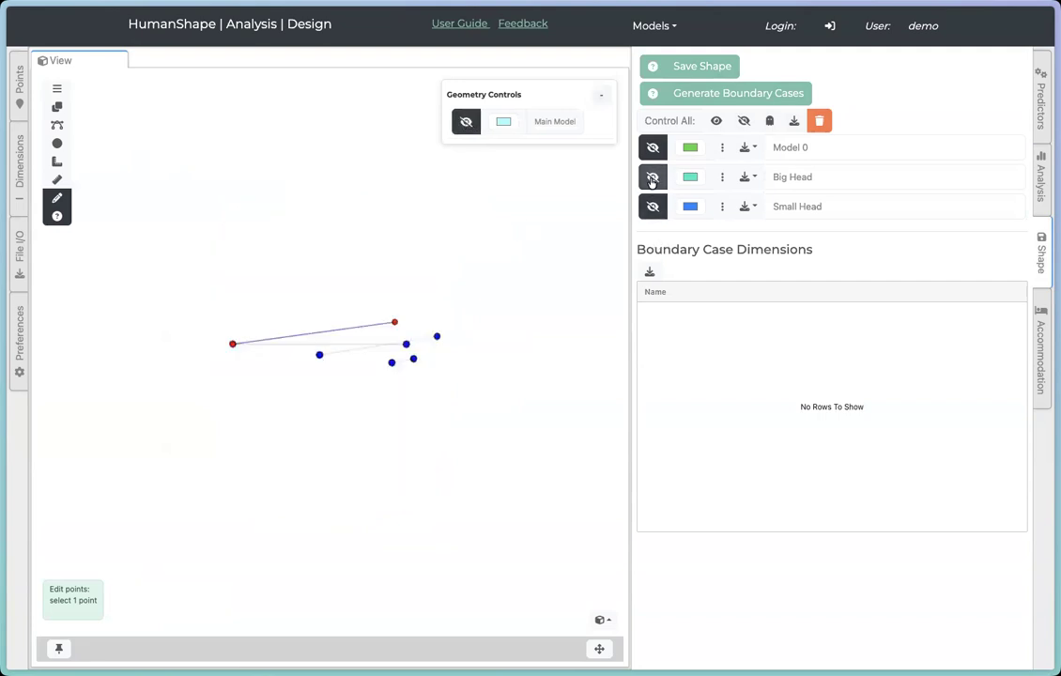
{"action": "left_click", "coordinate": [653, 179]}
{"action": "left_click", "coordinate": [651, 178]}
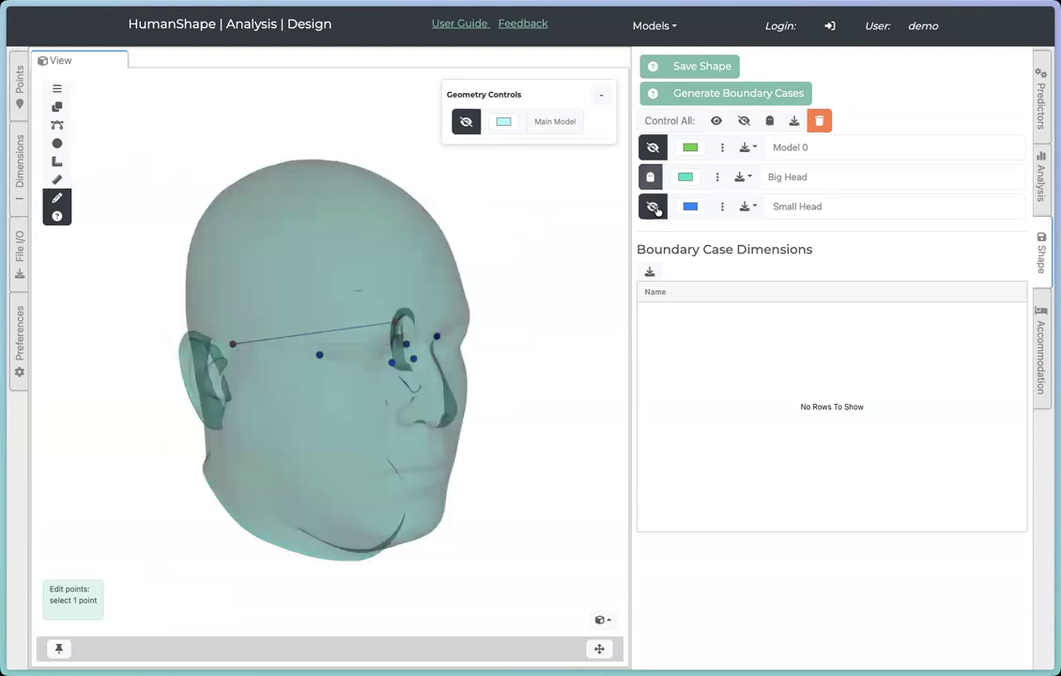
{"action": "left_click", "coordinate": [650, 209]}
{"action": "left_click", "coordinate": [650, 209]}
Step: Export the Big Head model as a PLY file
{"action": "left_click_drag", "start_coordinate": [253, 389], "coordinate": [314, 424]}
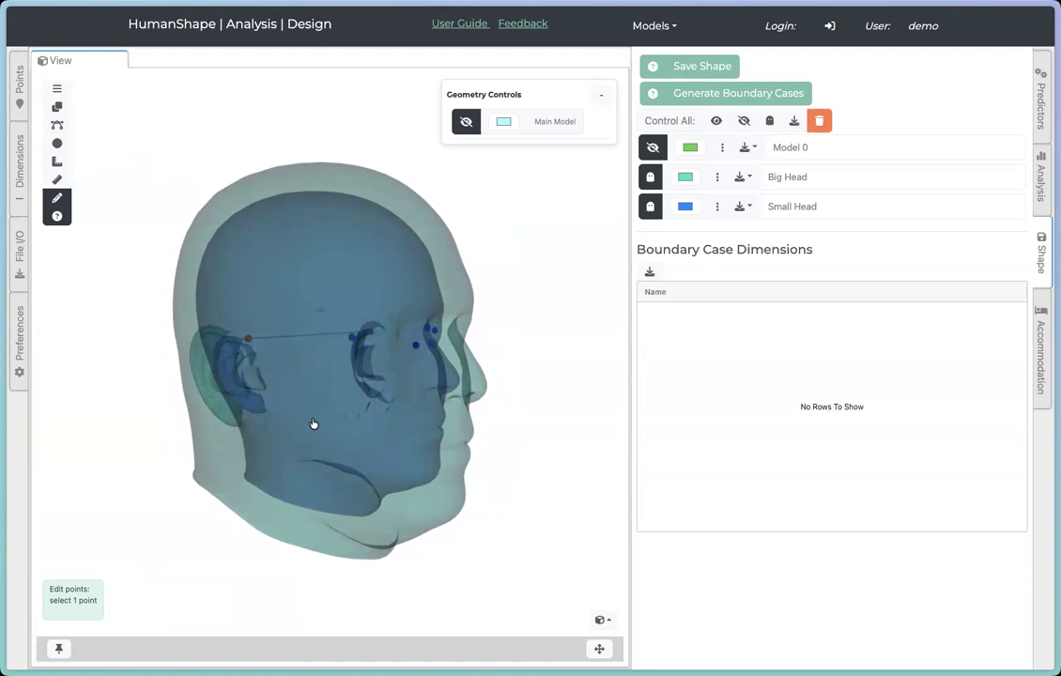
{"action": "left_click_drag", "start_coordinate": [532, 476], "coordinate": [367, 461]}
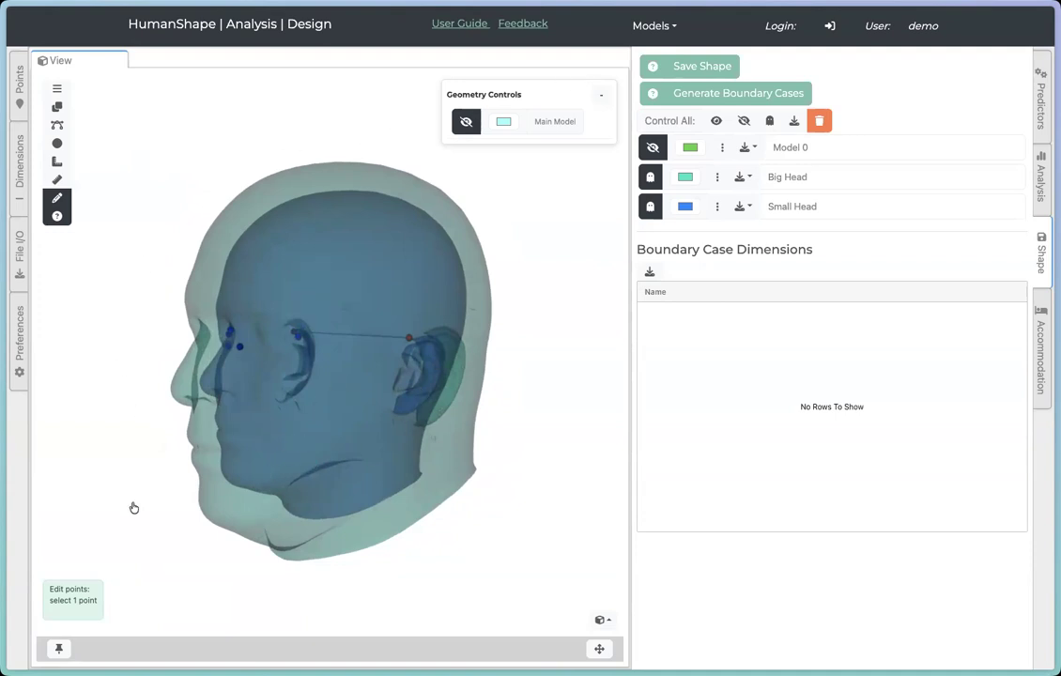
{"action": "left_click_drag", "start_coordinate": [192, 447], "coordinate": [309, 453]}
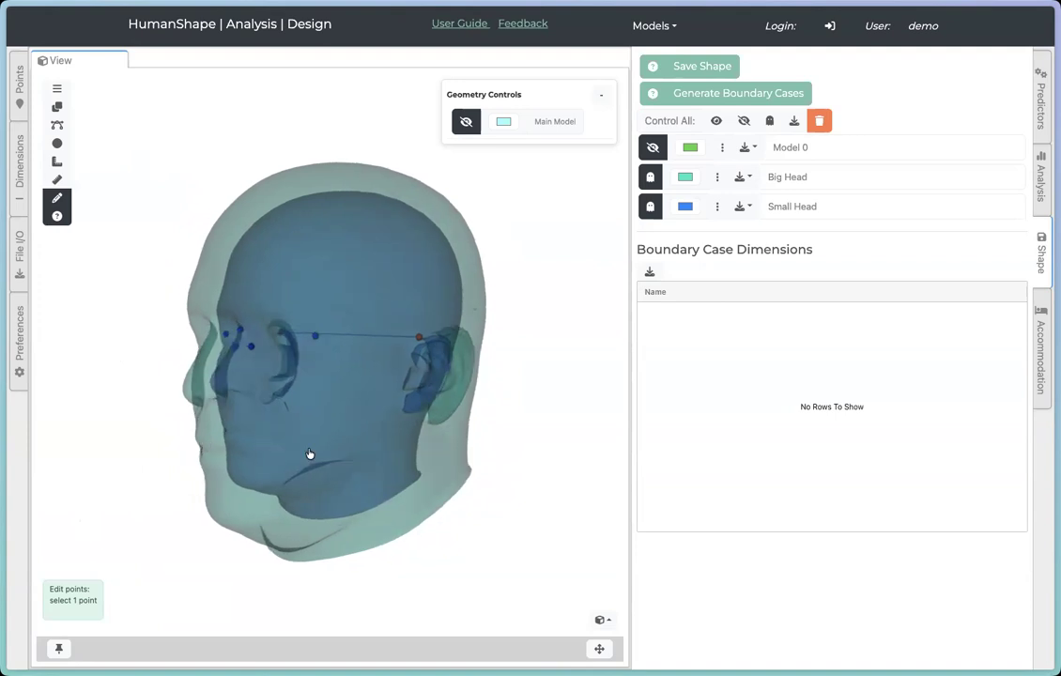
{"action": "left_click", "coordinate": [749, 180]}
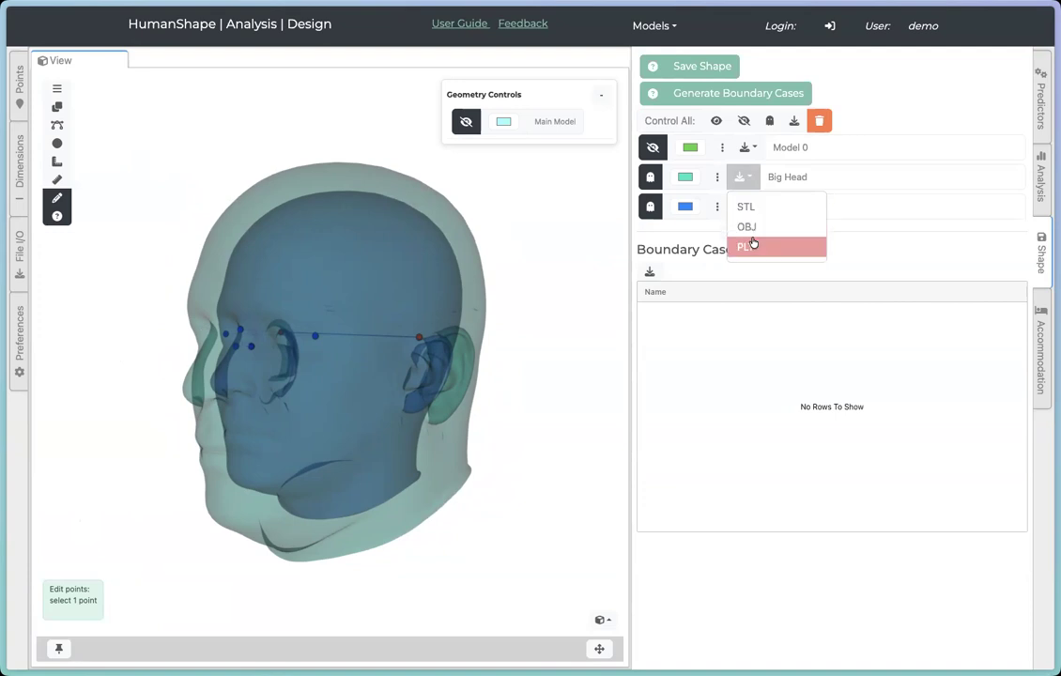
{"action": "left_click", "coordinate": [903, 247]}
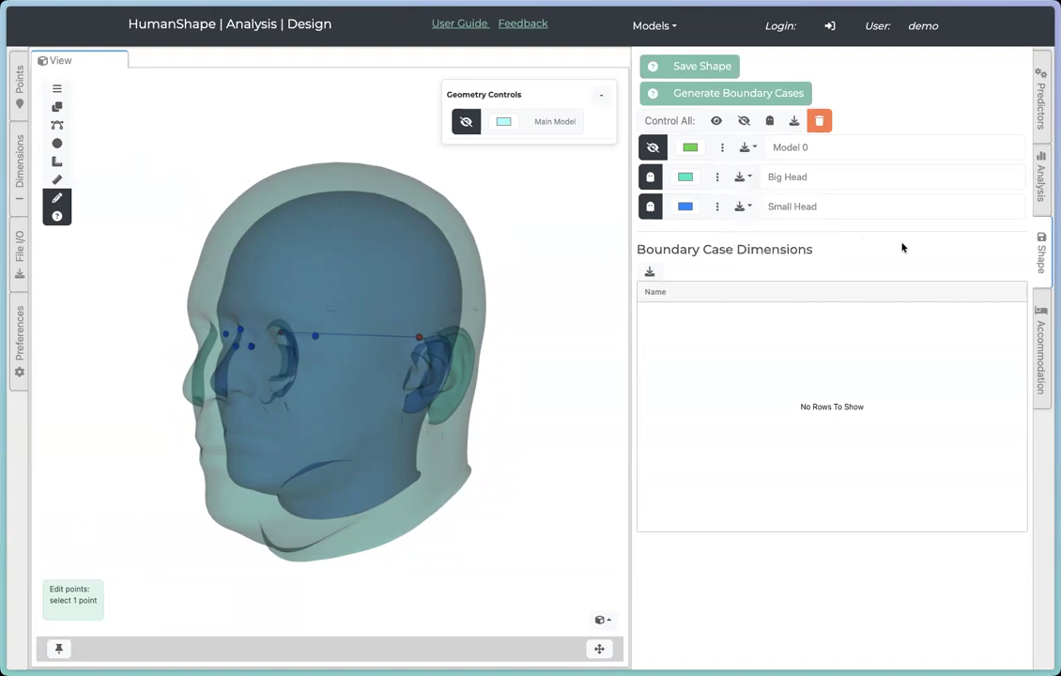